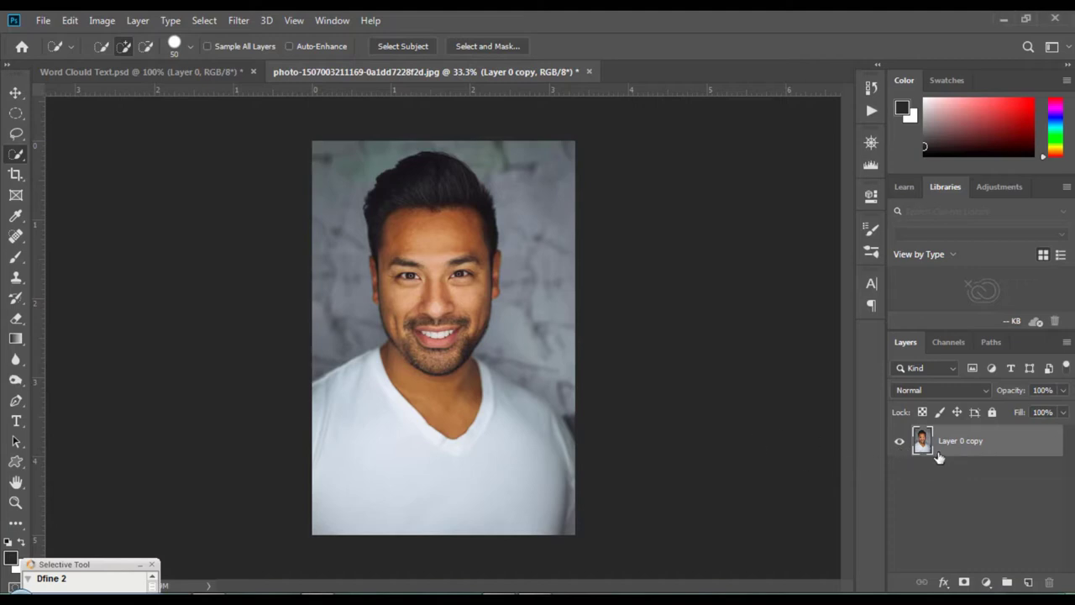
Step: Quick-select the man's hair, face and shoulders, Alt-subtracting the grey background left of his face
left_click(16, 93)
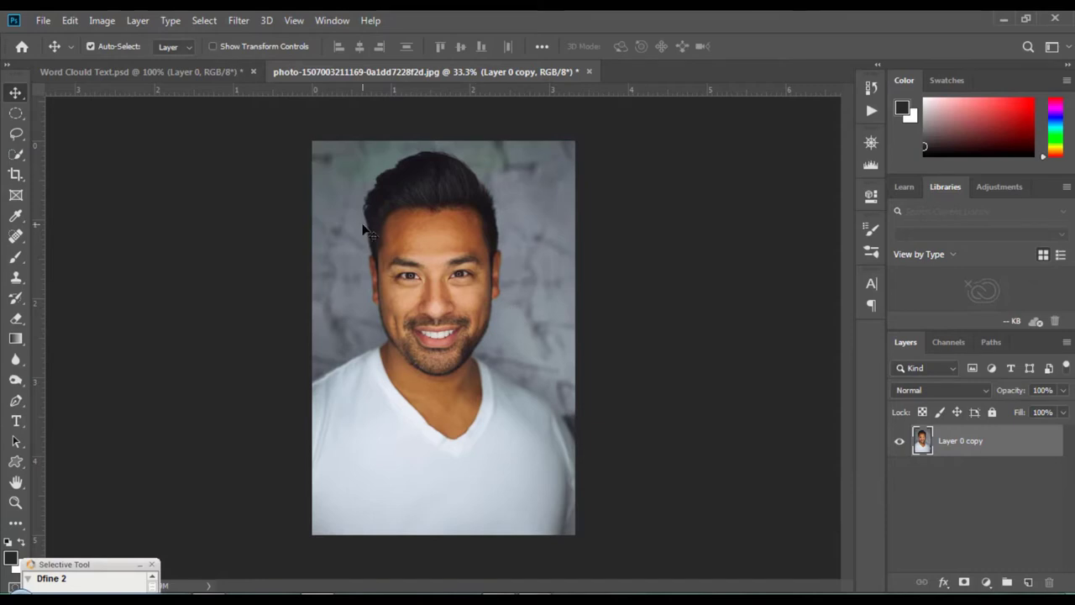
left_click(17, 157)
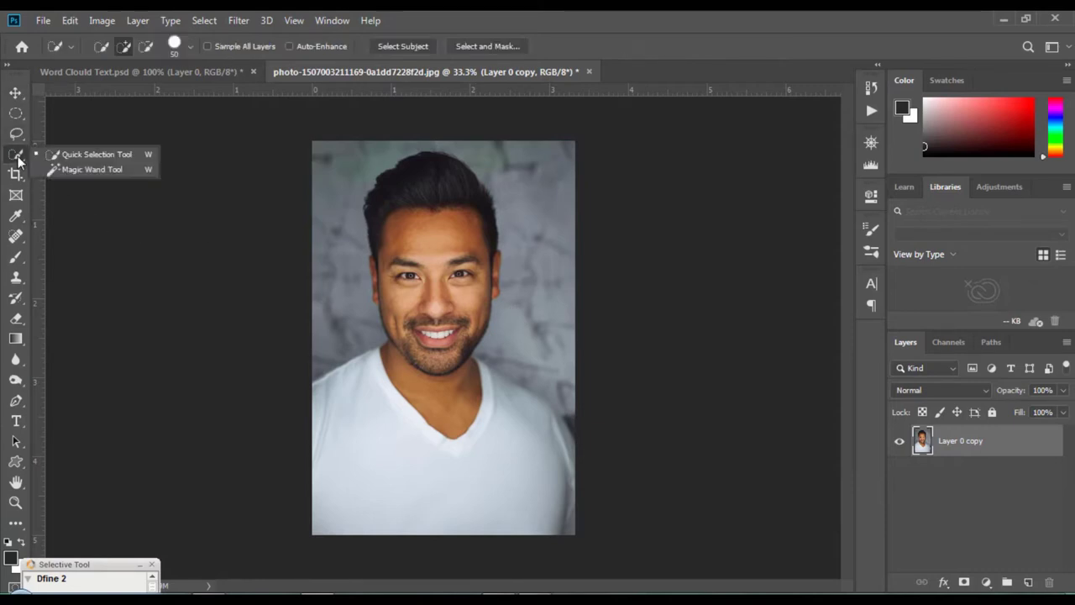
left_click(108, 154)
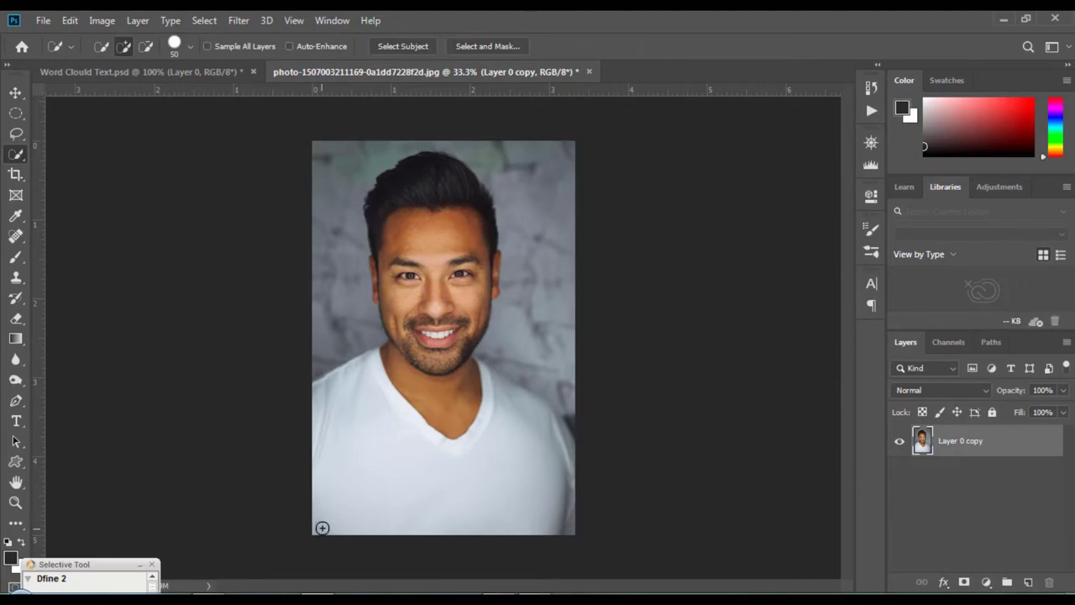
mouse_move(427, 162)
left_mouse_down()
mouse_move(440, 374)
mouse_move(368, 396)
mouse_move(485, 409)
mouse_move(462, 411)
left_mouse_up()
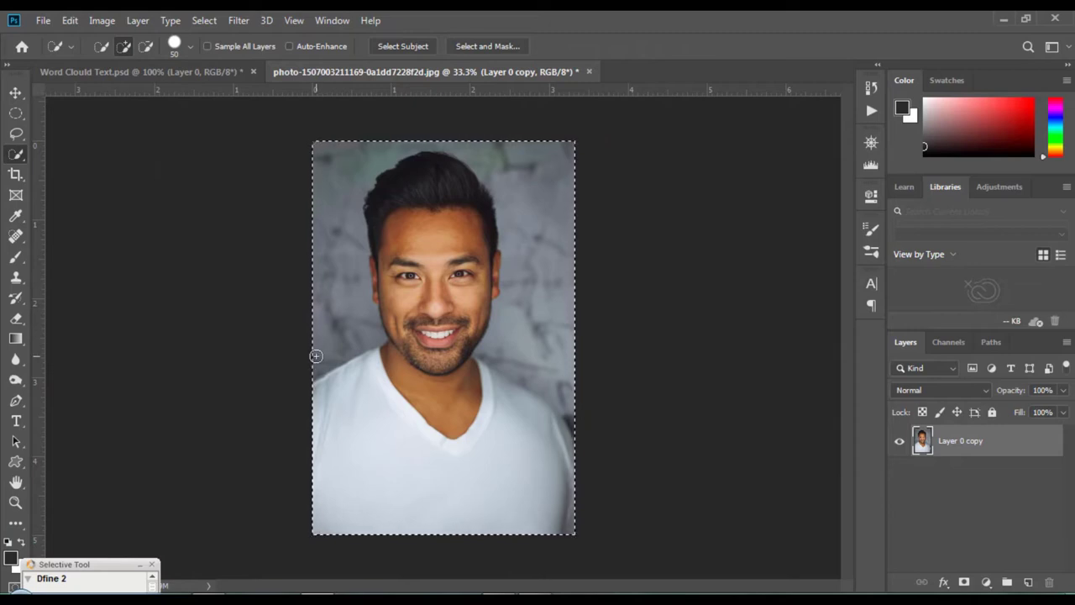
key("alt")
mouse_move(321, 365)
left_mouse_down()
mouse_move(356, 212)
mouse_move(401, 143)
mouse_move(529, 293)
mouse_move(523, 363)
mouse_move(572, 412)
left_mouse_up()
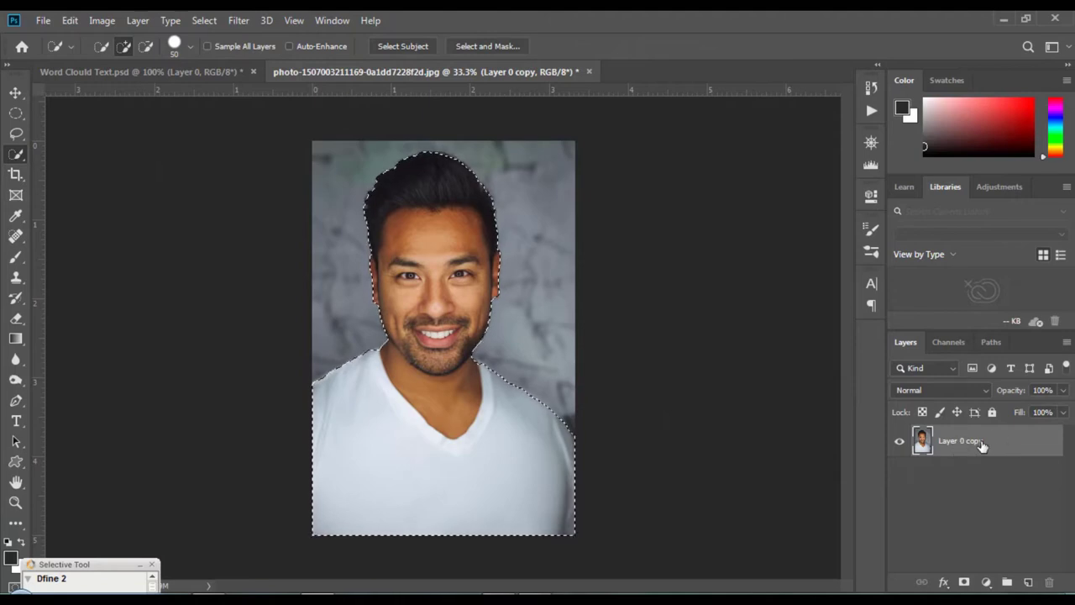
left_click_drag(967, 441, 1030, 587)
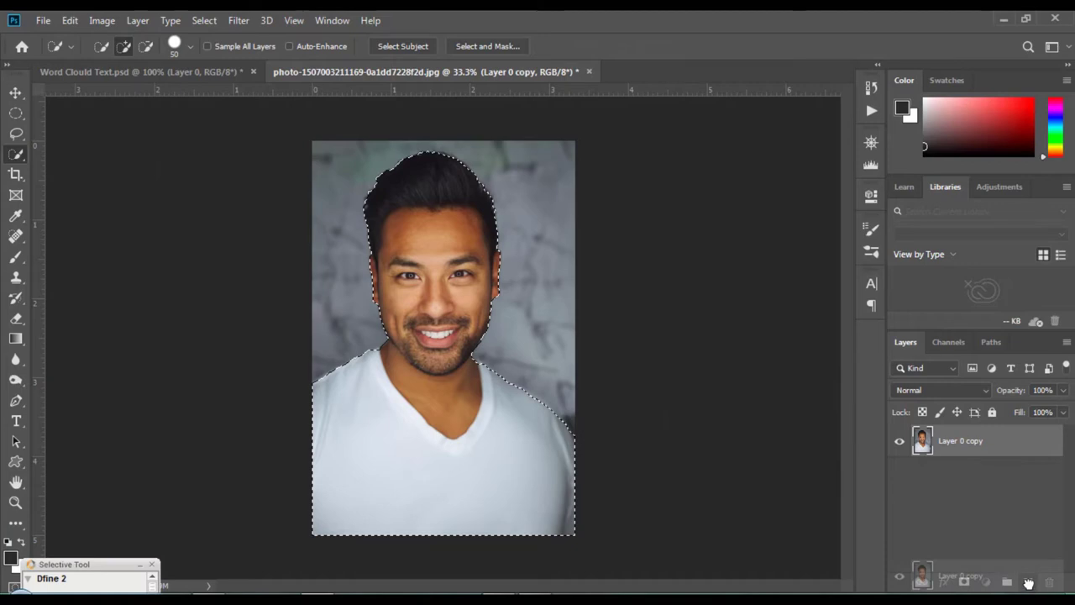
Step: Duplicate Layer 0 copy as Layer 0 copy 2, mask it to the man, and check the cutout
left_click_drag(1029, 582, 1029, 583)
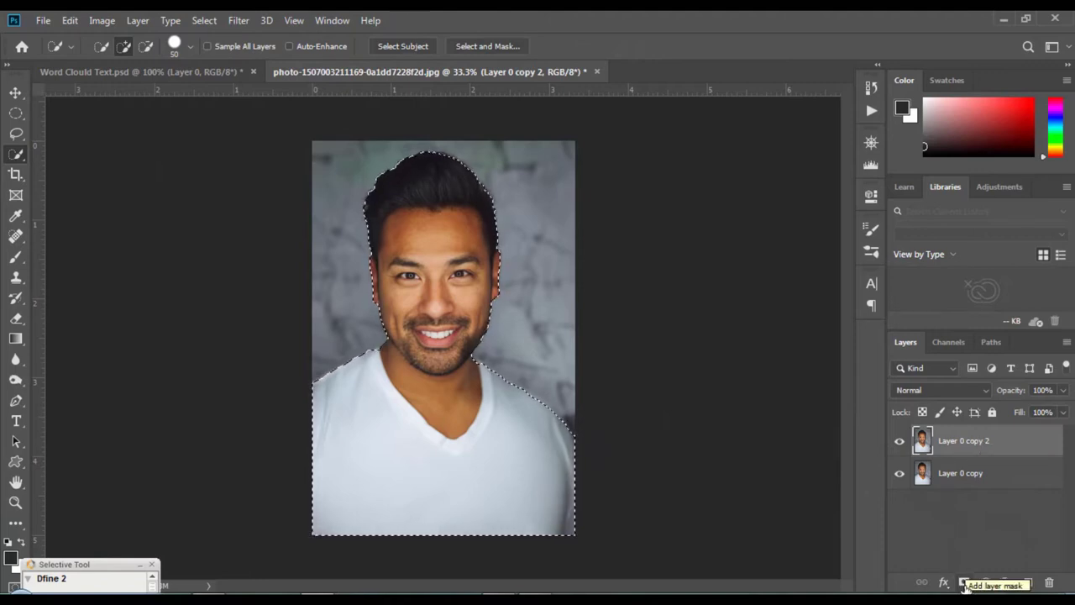
left_click(965, 583)
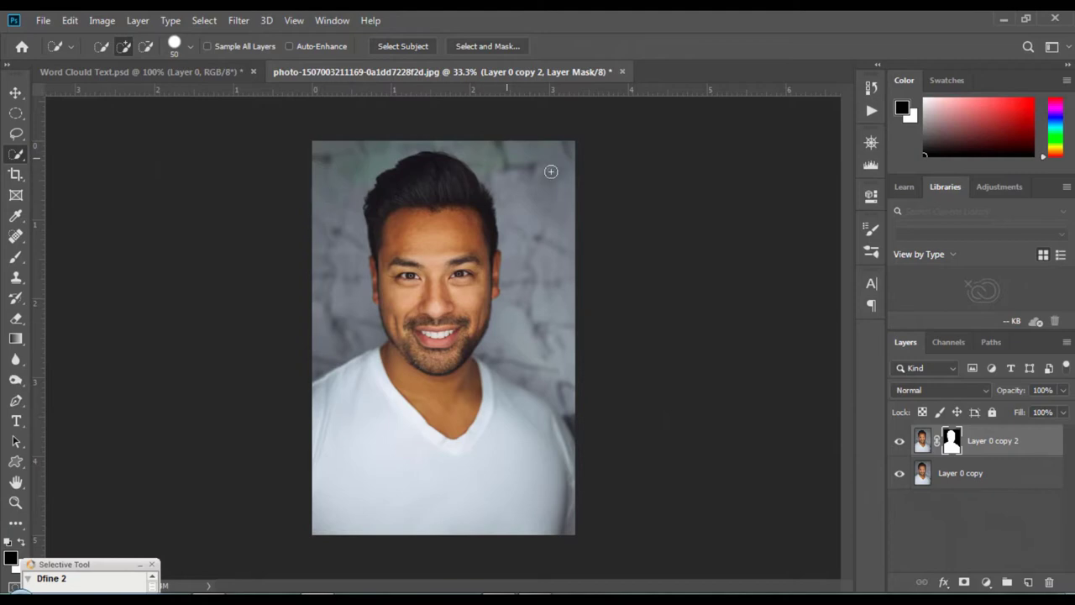
left_click(899, 475)
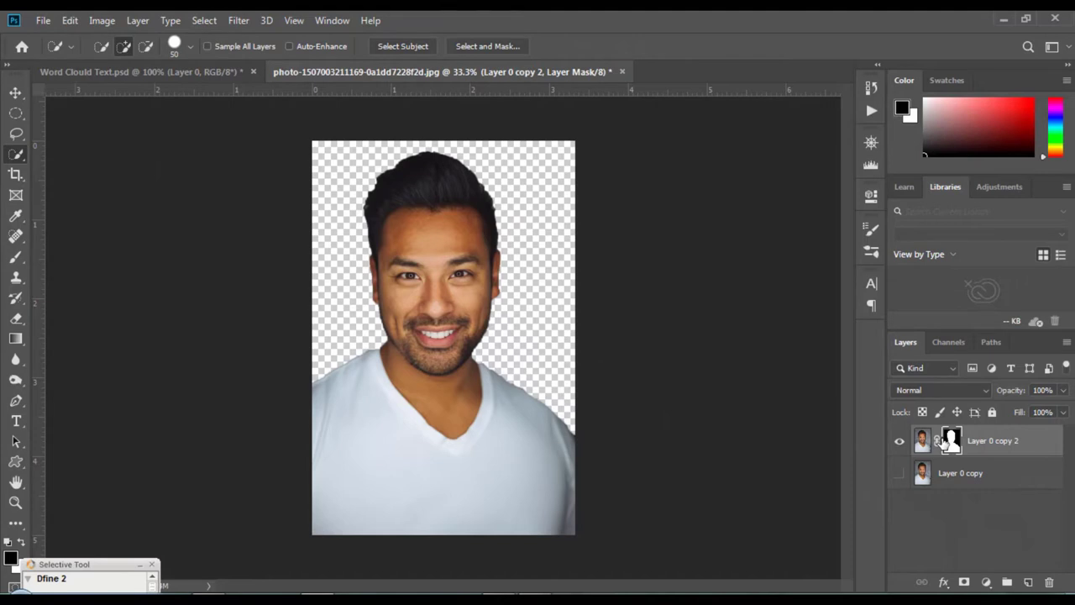
left_click(900, 476)
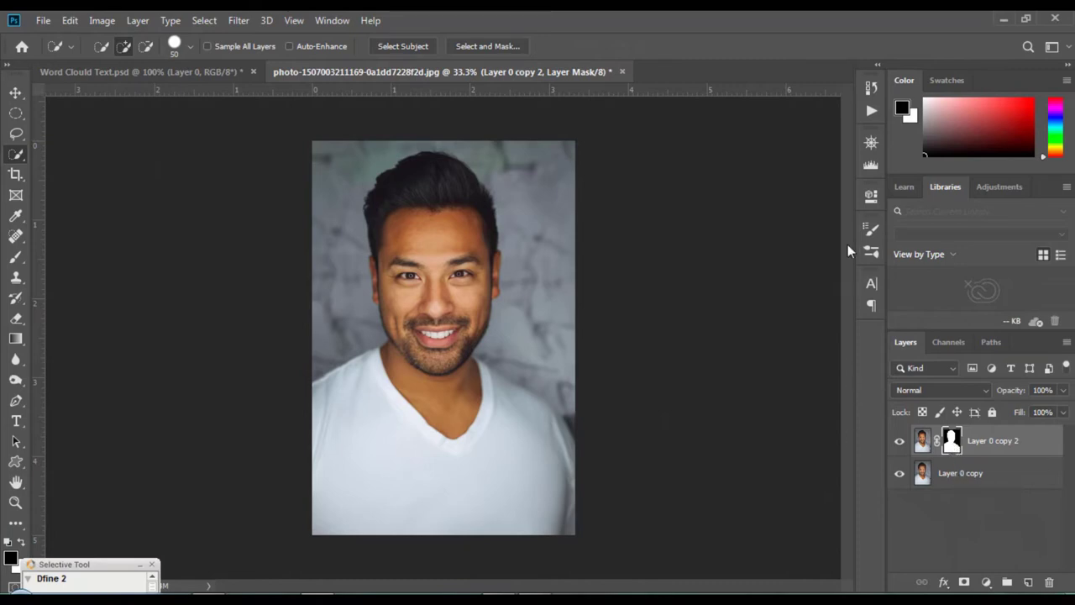
Step: Output the masked man through Select and Mask to a new document, Untitled-2
left_click(872, 197)
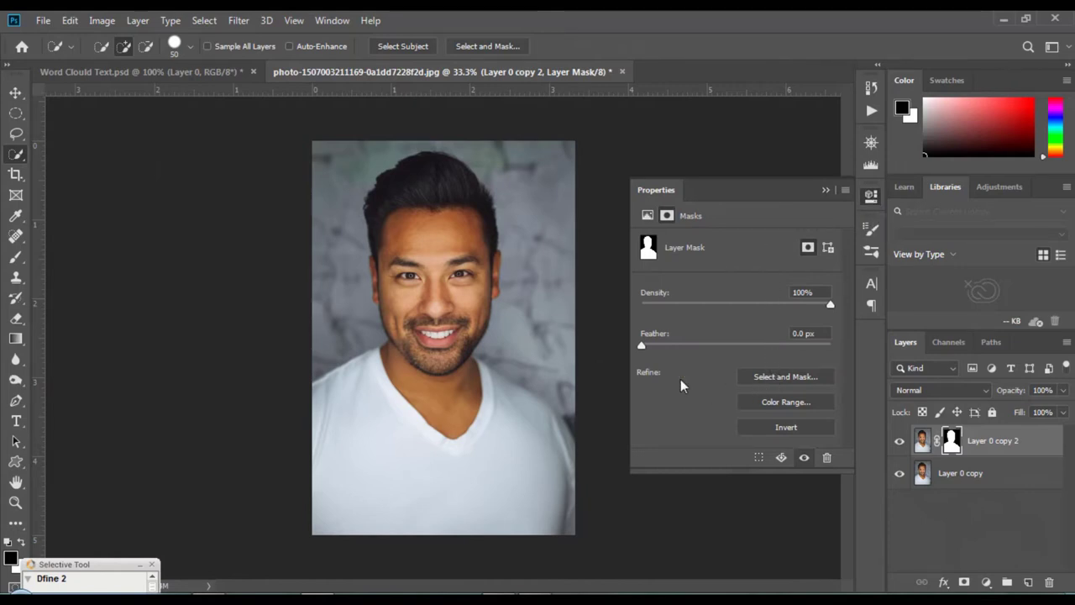
left_click(807, 377)
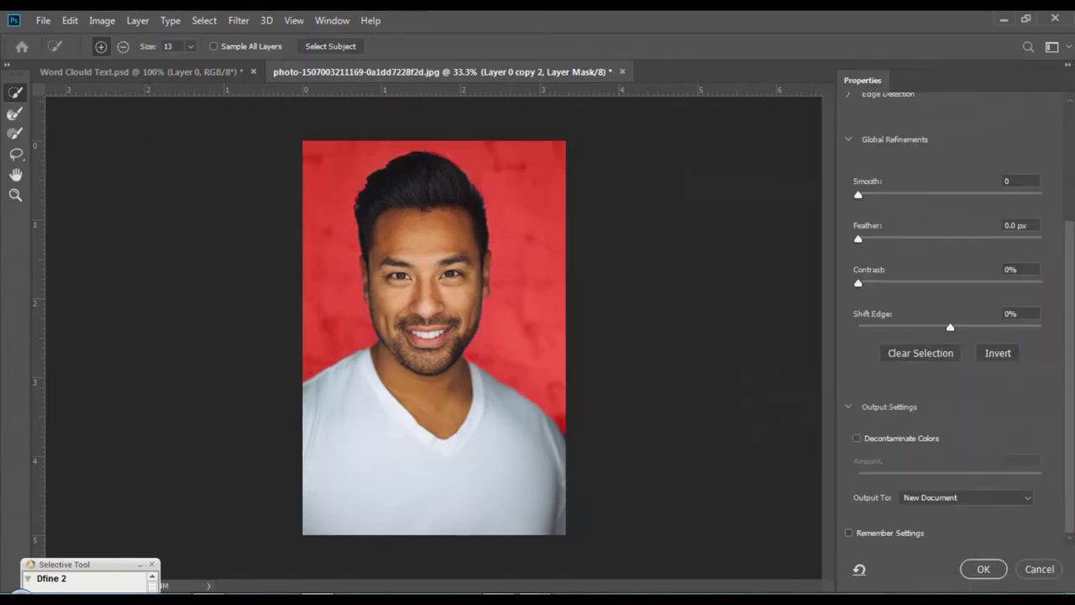
left_click(949, 502)
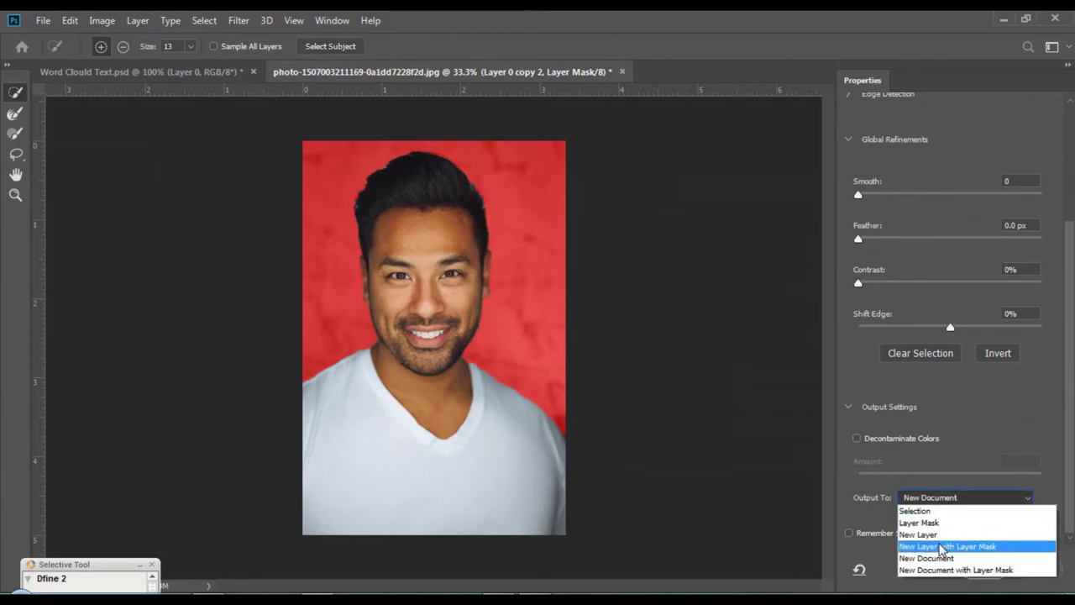
left_click(938, 558)
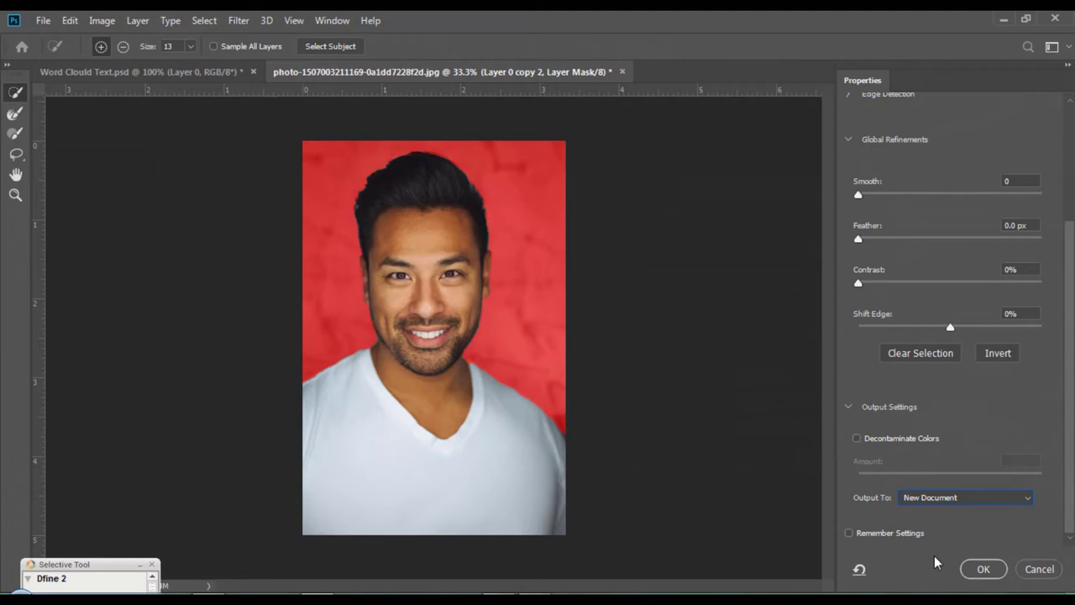
left_click(983, 569)
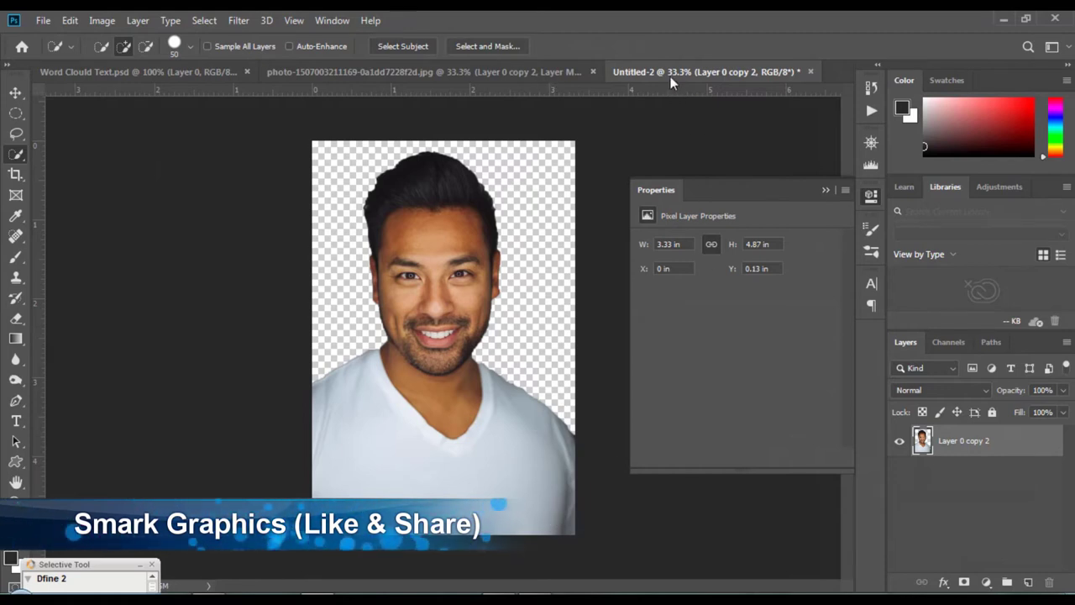
Step: Close Untitled-2, saving the cutout as the Photoshop file 'Face' in the Pic folder
left_click(496, 74)
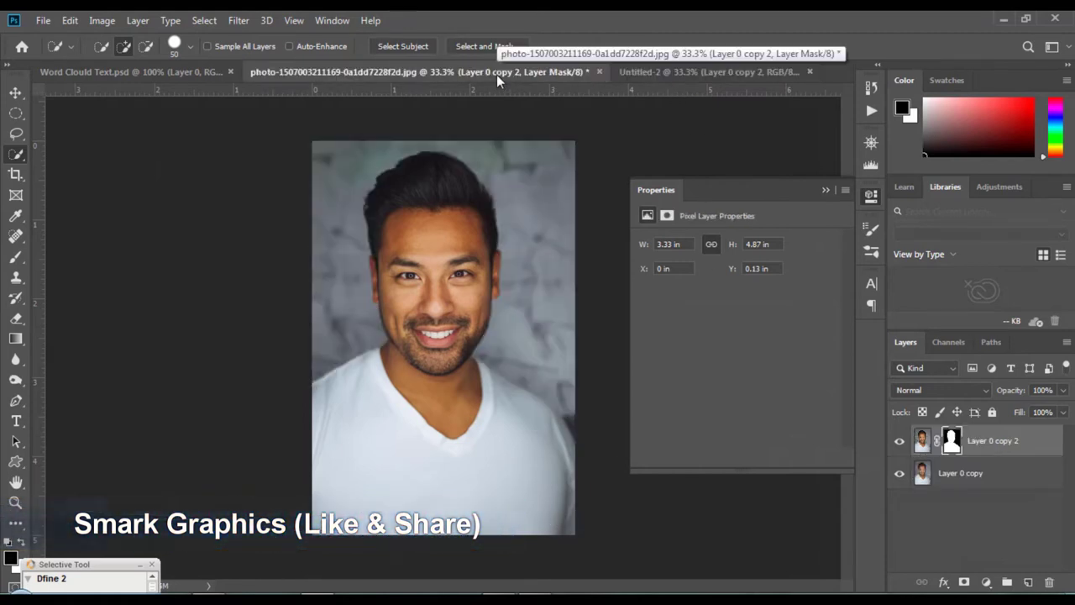
left_click(674, 71)
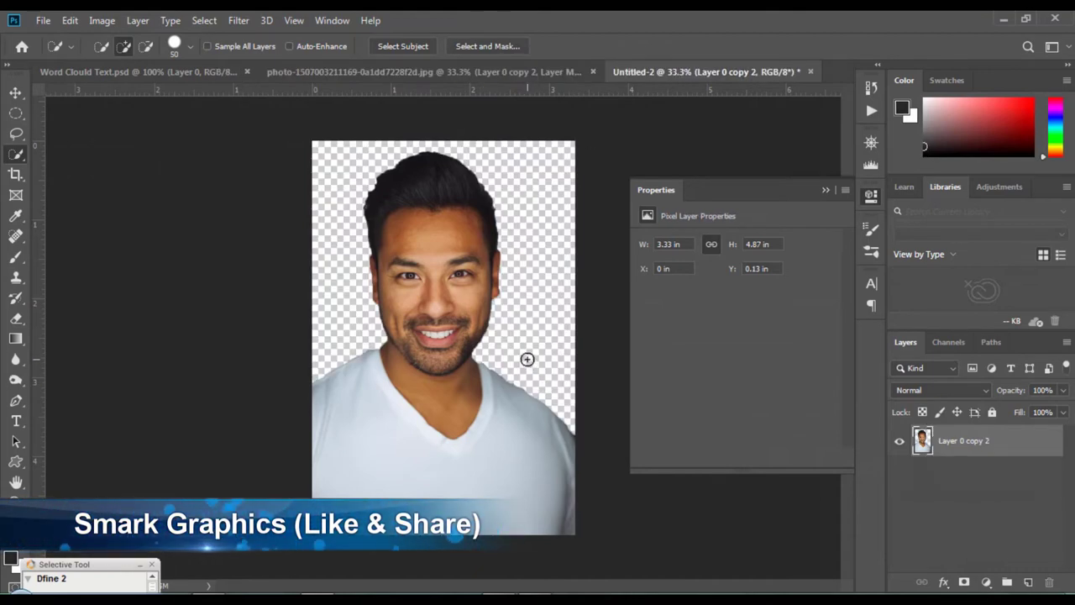
left_click(811, 72)
left_click(465, 242)
left_click(155, 421)
left_click_drag(160, 423, 69, 426)
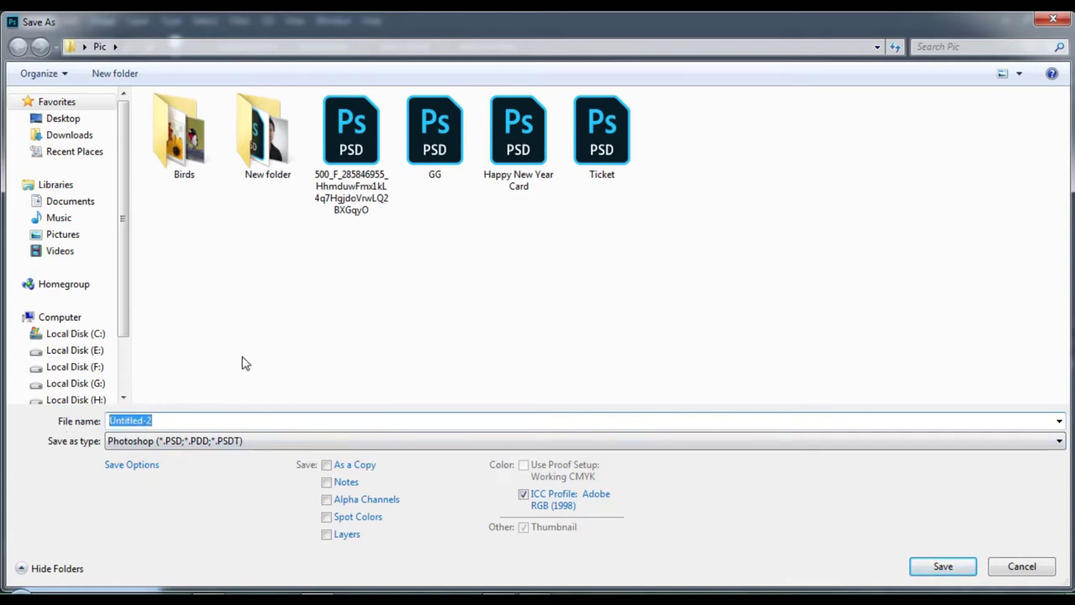
type("Face")
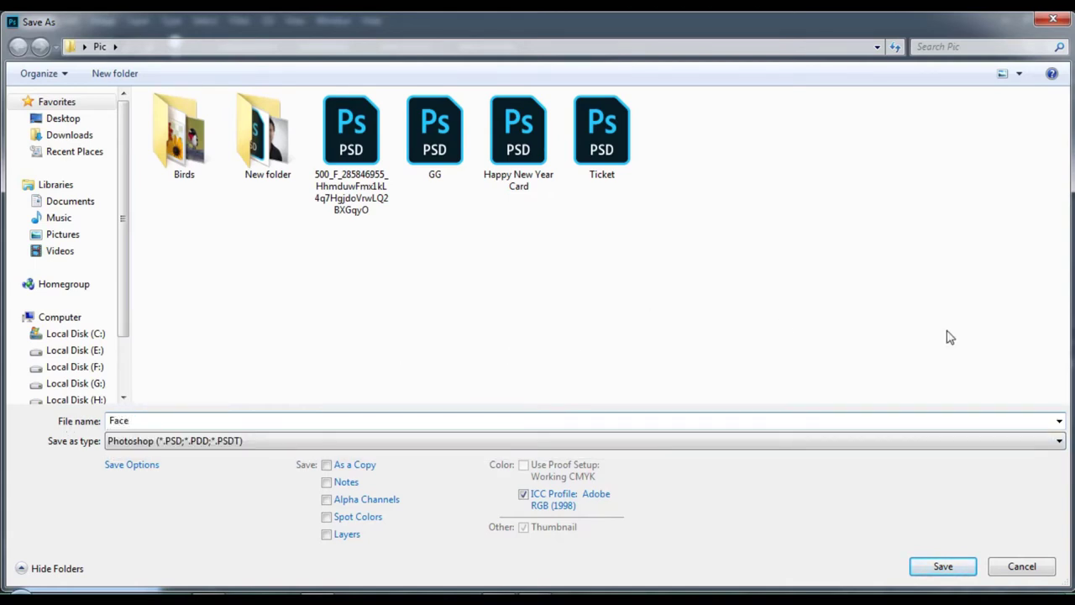
left_click(941, 568)
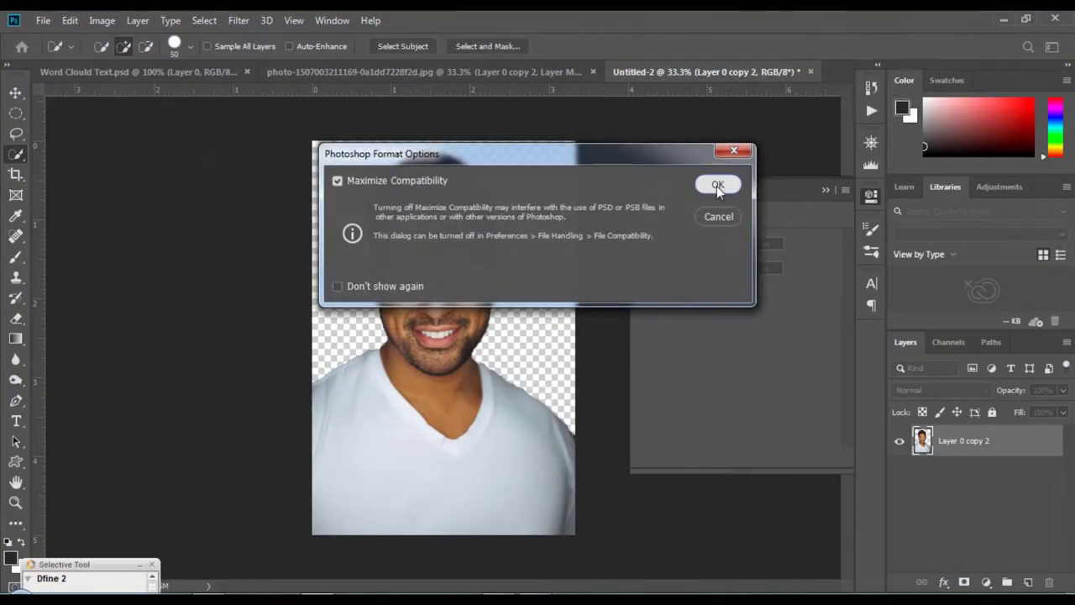
left_click(716, 185)
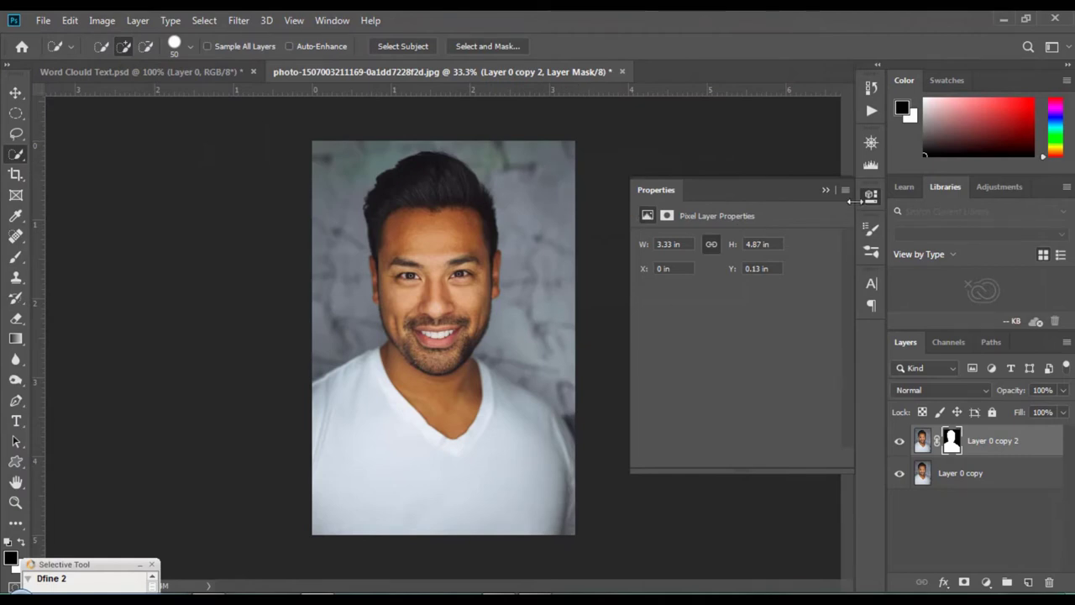
Step: Add a Solid Color fill layer, Color Fill 1, in dark grey #2b2b2b behind the man
left_click(871, 196)
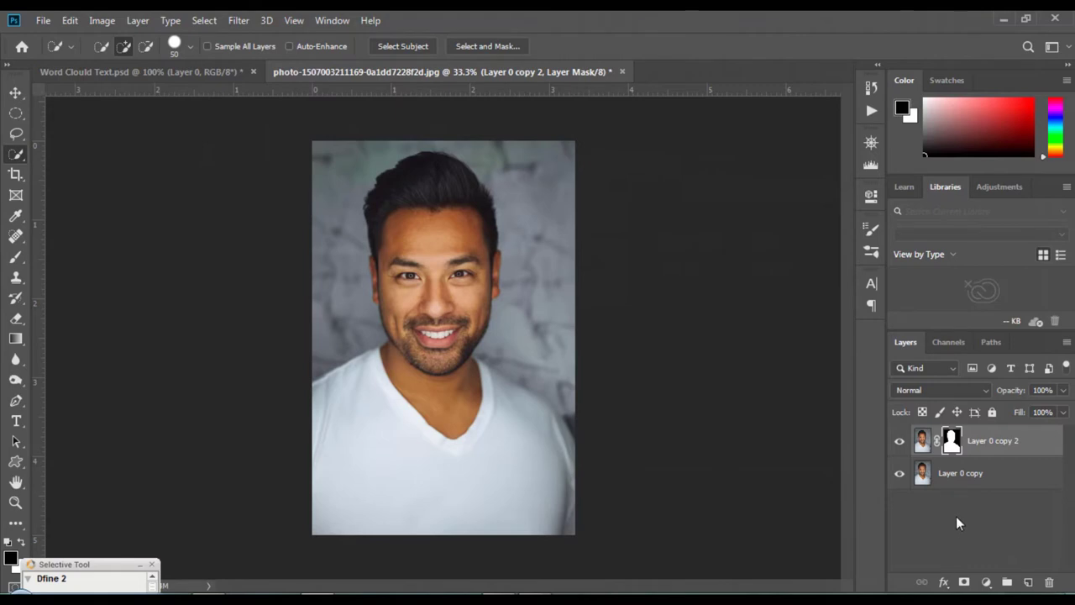
left_click(950, 480)
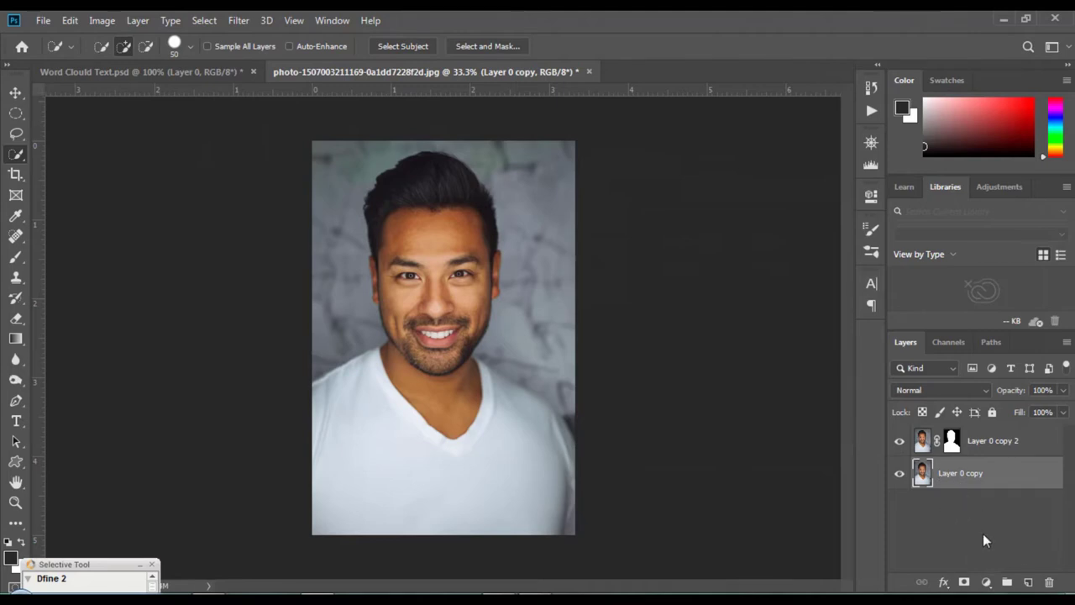
left_click(987, 584)
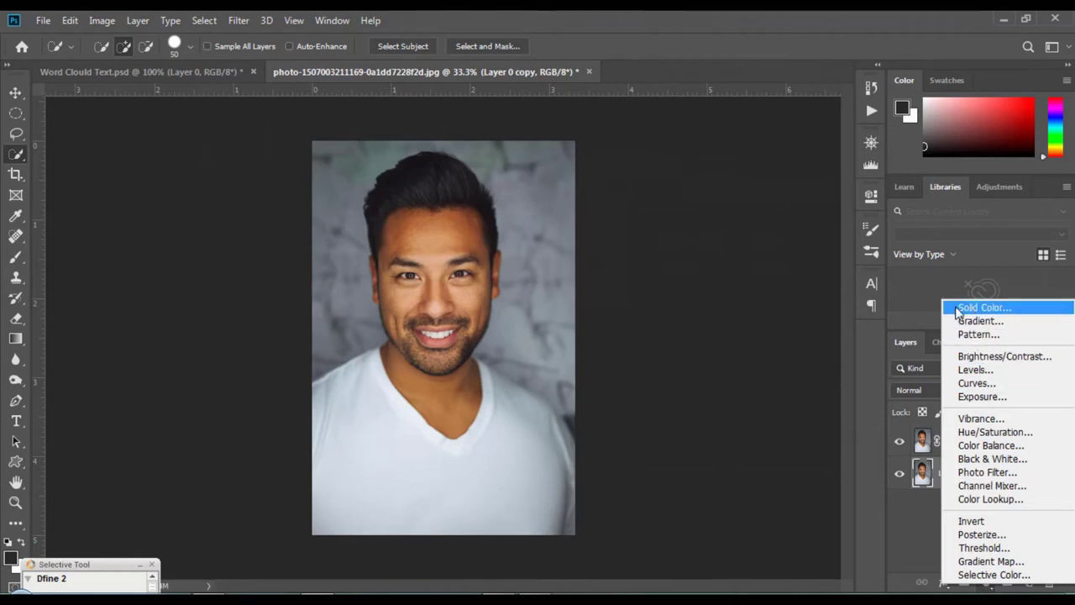
left_click(1006, 309)
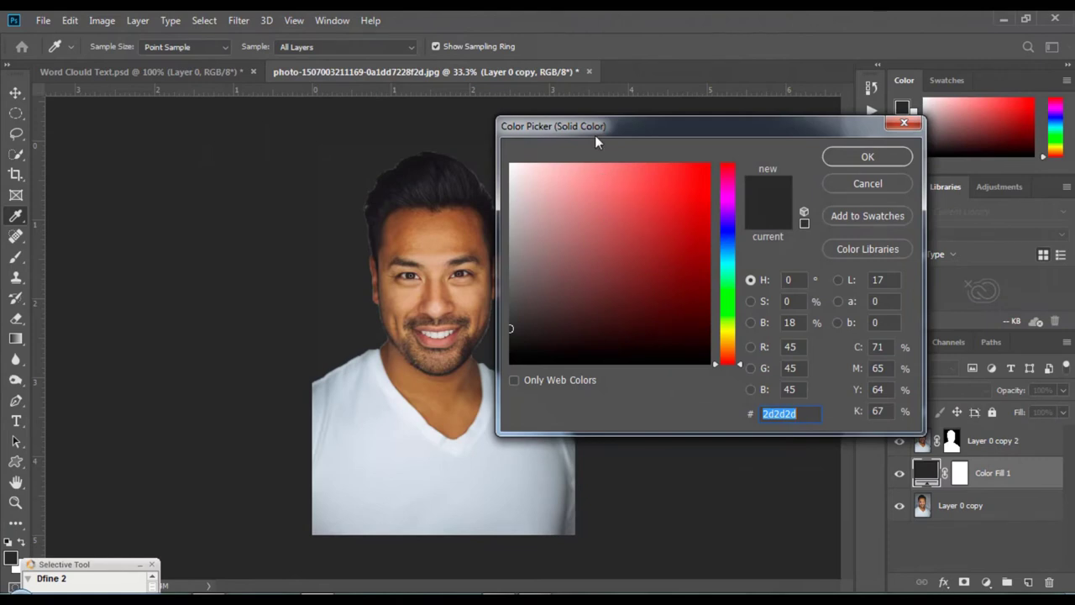
left_click_drag(595, 135, 733, 141)
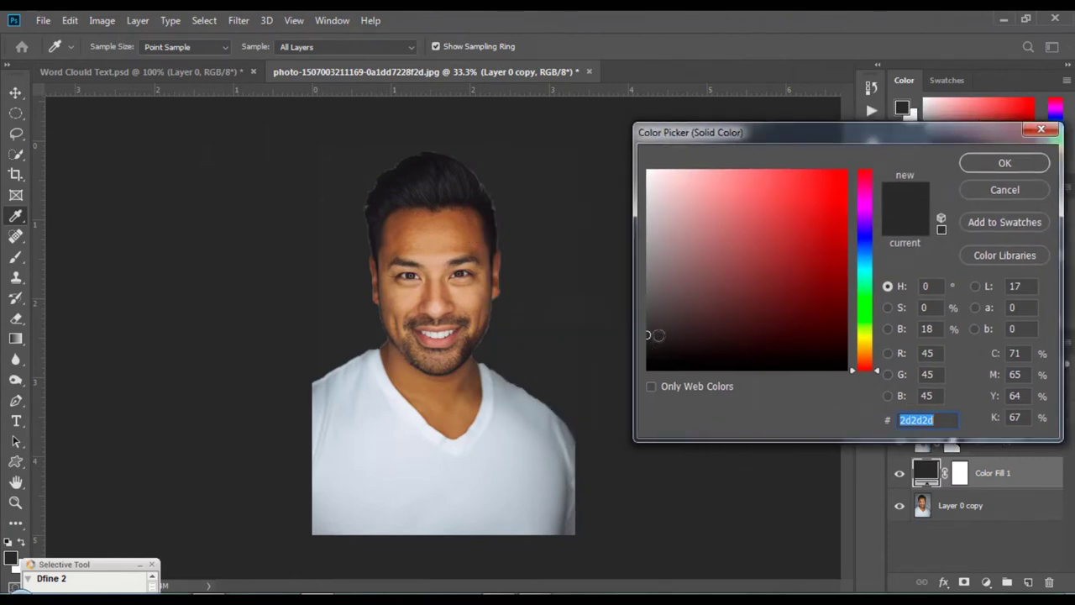
mouse_move(659, 335)
left_mouse_down()
mouse_move(650, 305)
mouse_move(648, 335)
left_mouse_up()
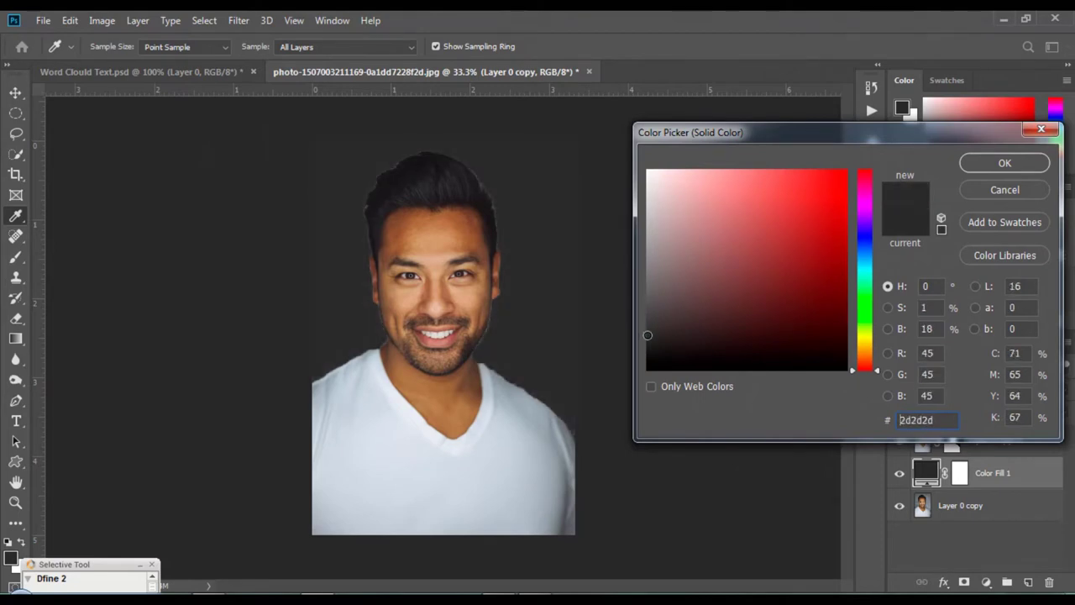
left_click(997, 168)
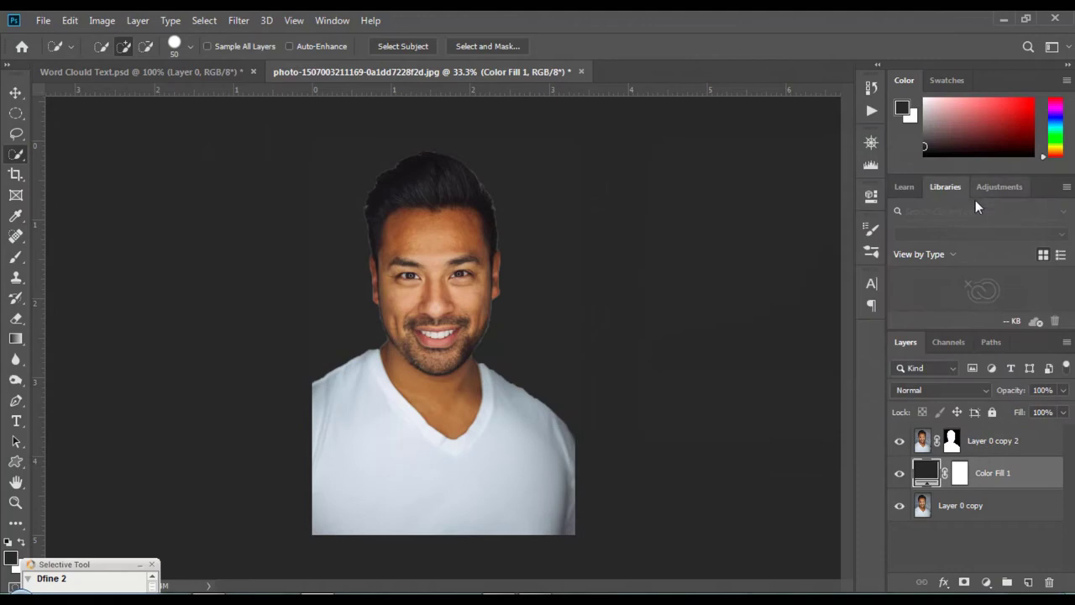
Step: Add a Hue/Saturation 1 adjustment layer with Saturation at -100 on top of the stack
left_click(952, 445)
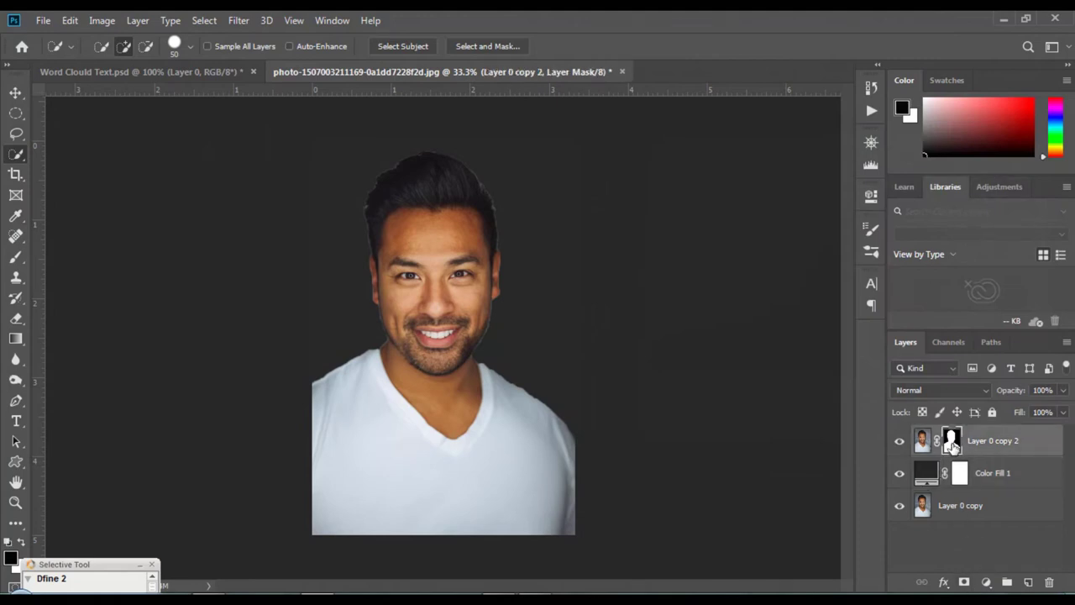
left_click(988, 583)
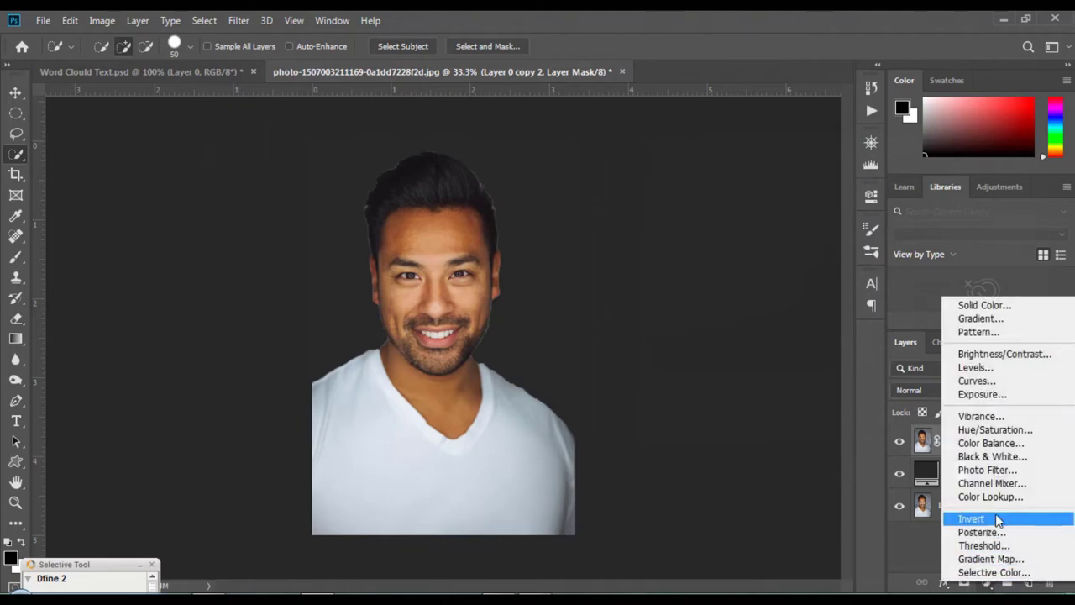
left_click(996, 430)
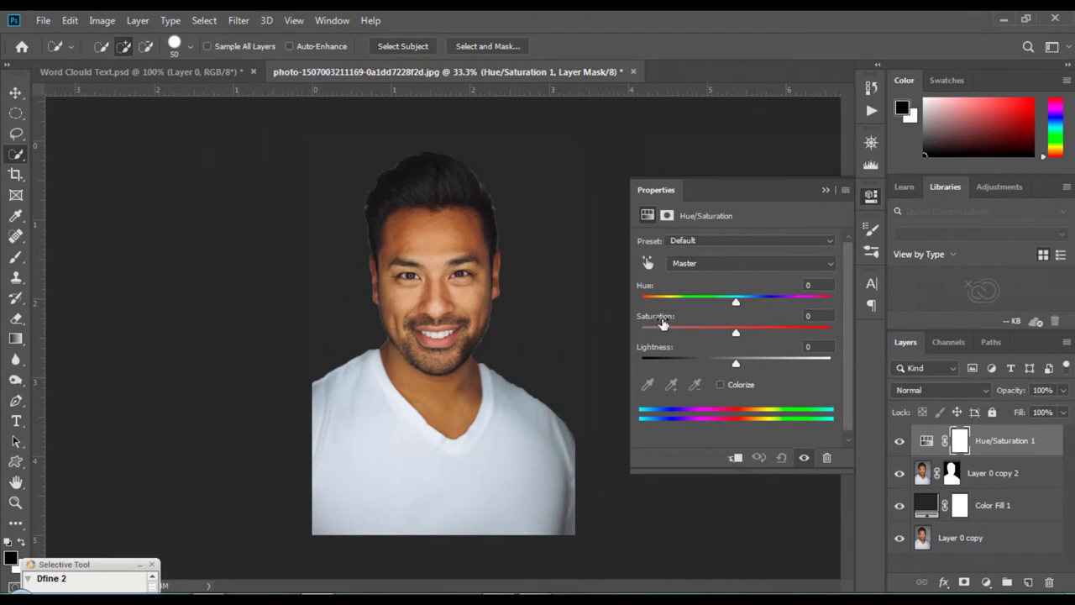
left_click_drag(736, 334, 641, 333)
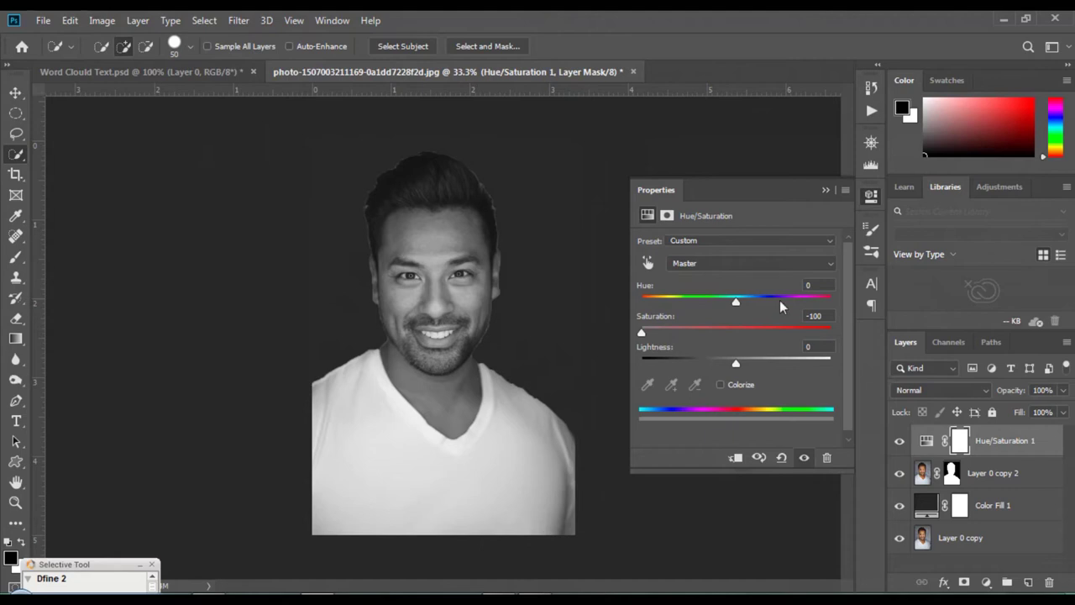
left_click(825, 191)
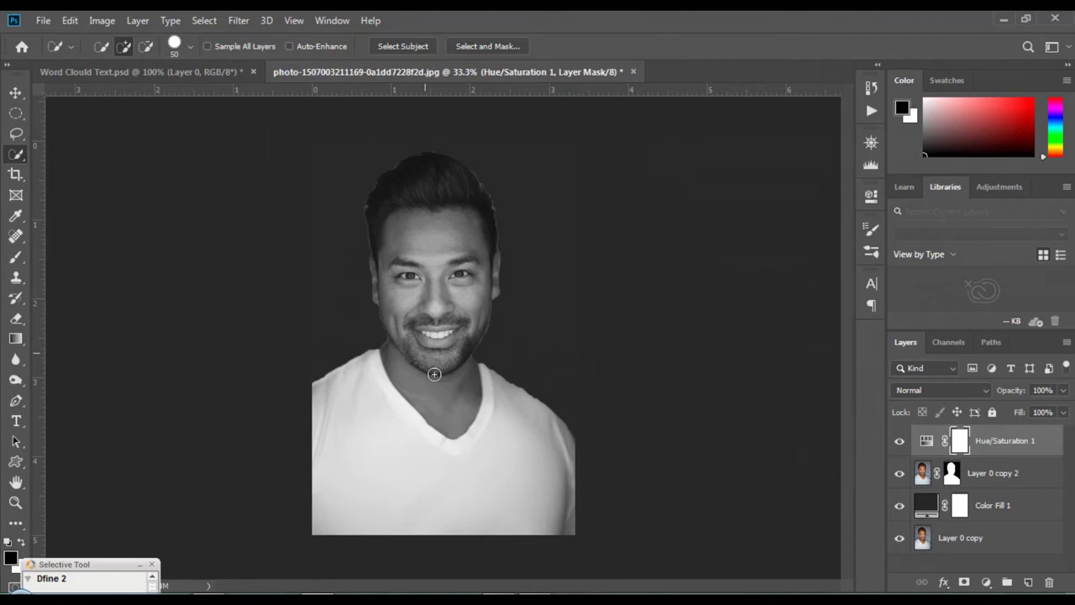
Step: Drag the word-cloud layer from Word Clould Text.psd into the portrait as Layer 1
left_click(129, 73)
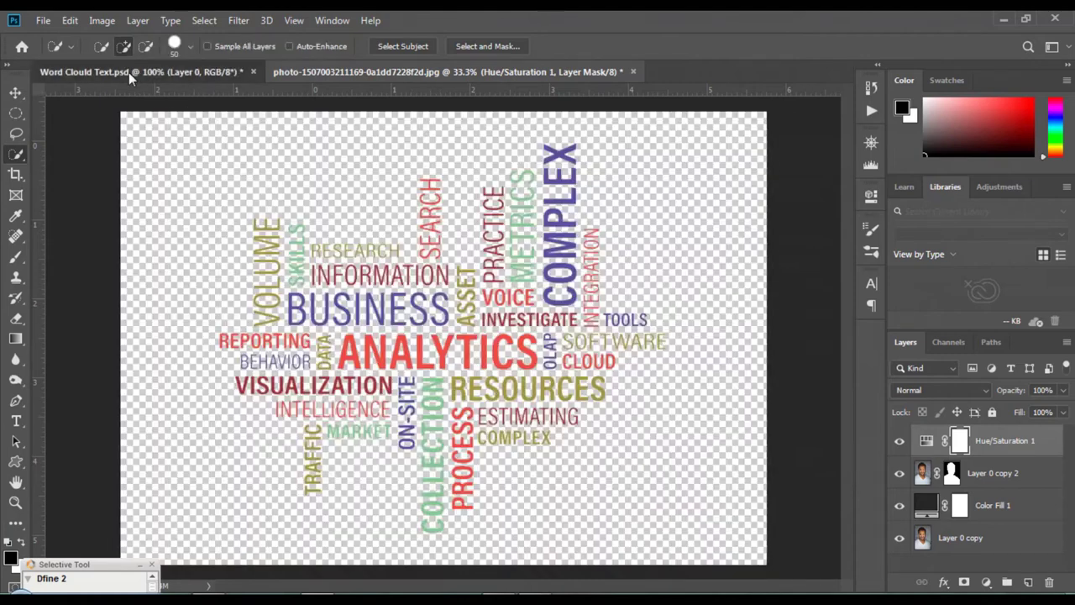
left_click(16, 92)
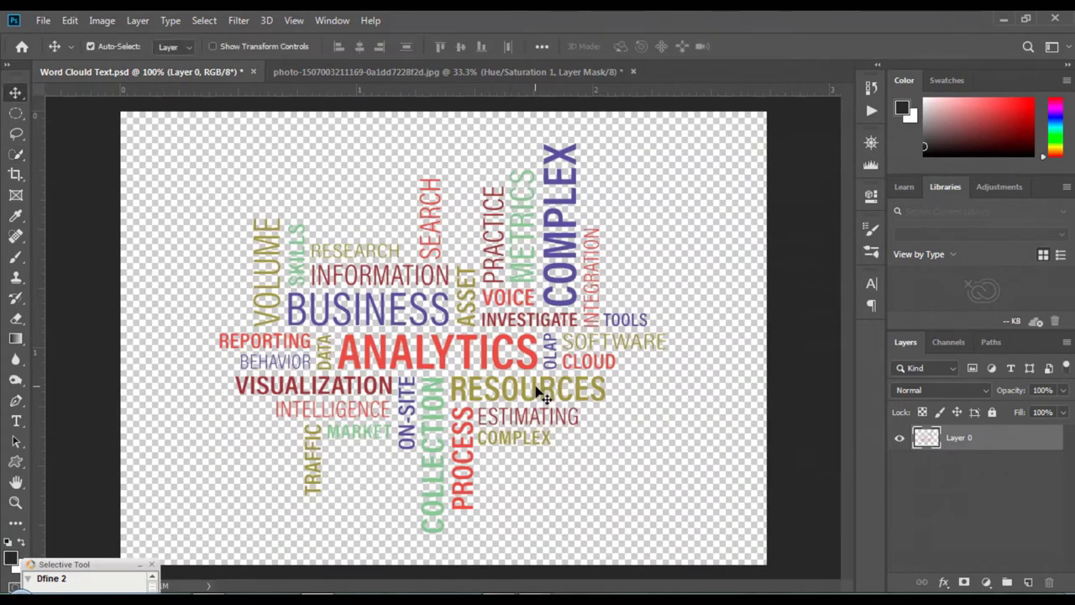
mouse_move(539, 392)
left_mouse_down()
mouse_move(282, 143)
mouse_move(240, 71)
left_mouse_up()
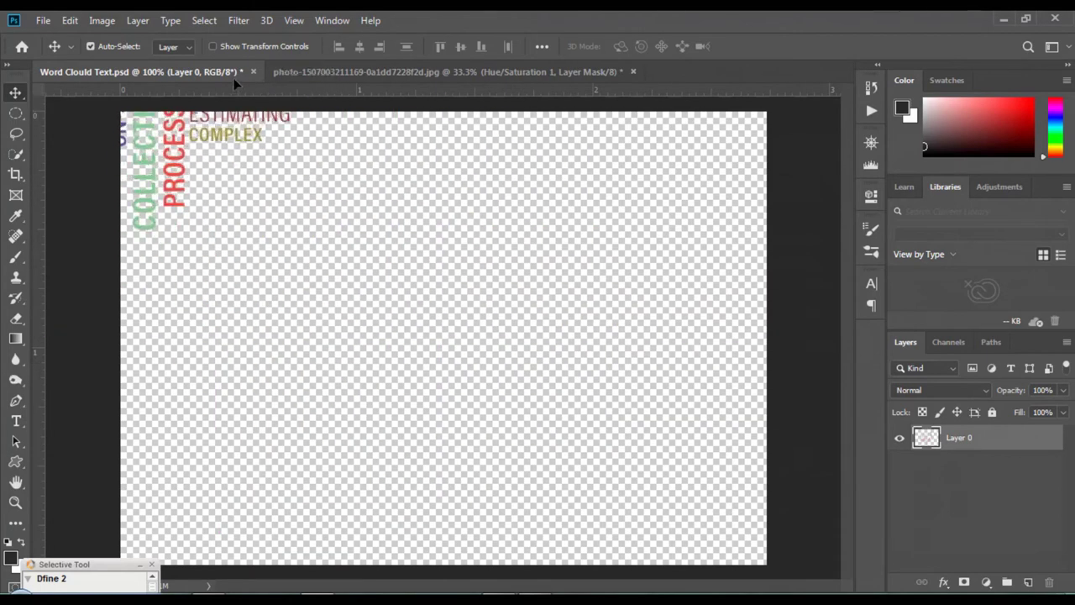
left_click_drag(315, 72, 432, 261)
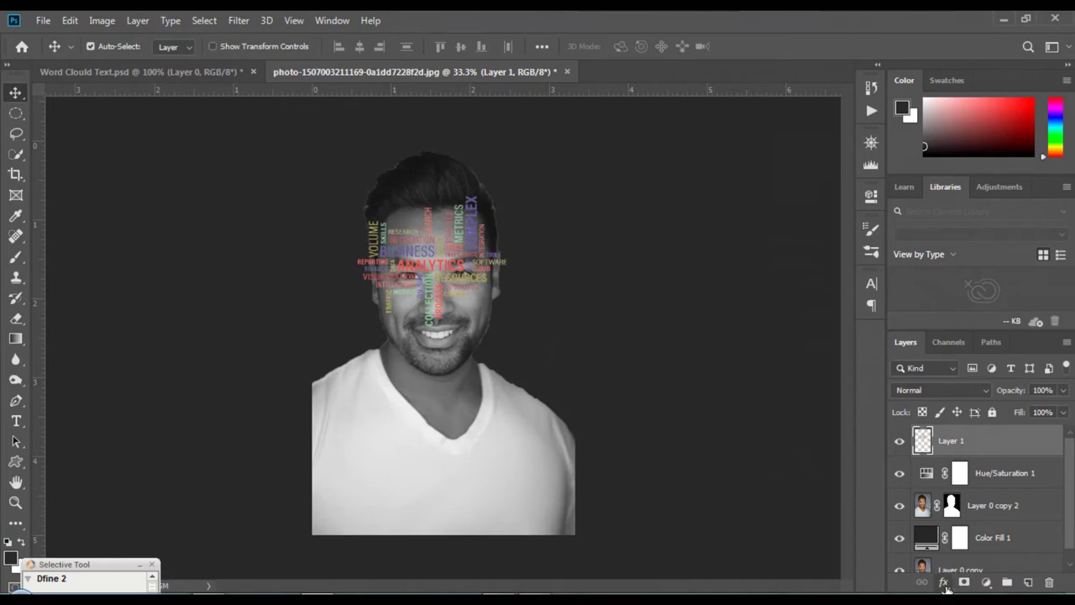
Step: Give Layer 1 a white Color Overlay in Blending Options so the words turn white
left_click(944, 583)
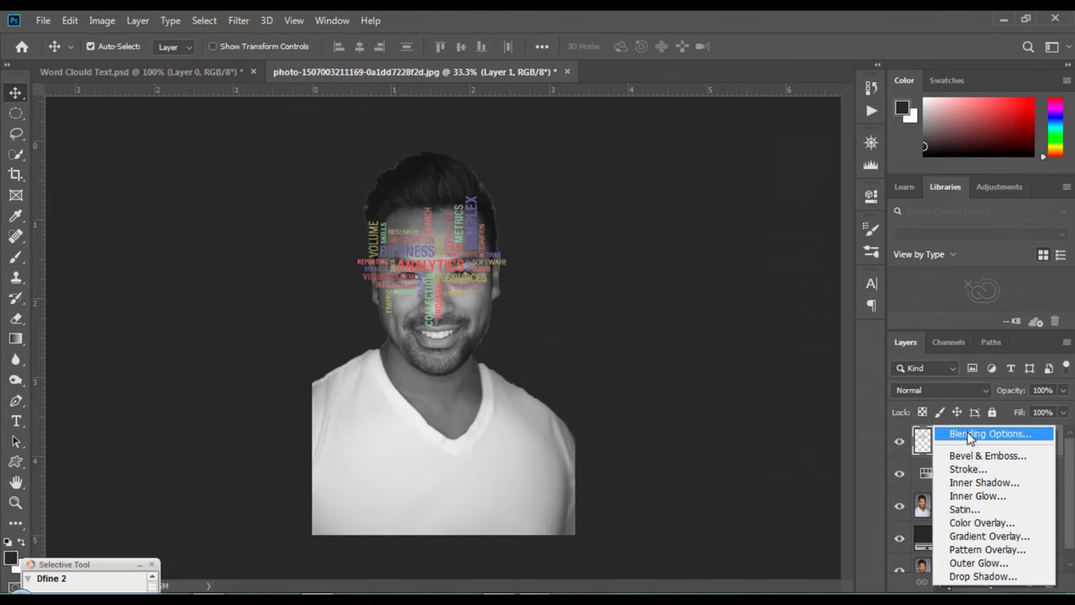
left_click(969, 435)
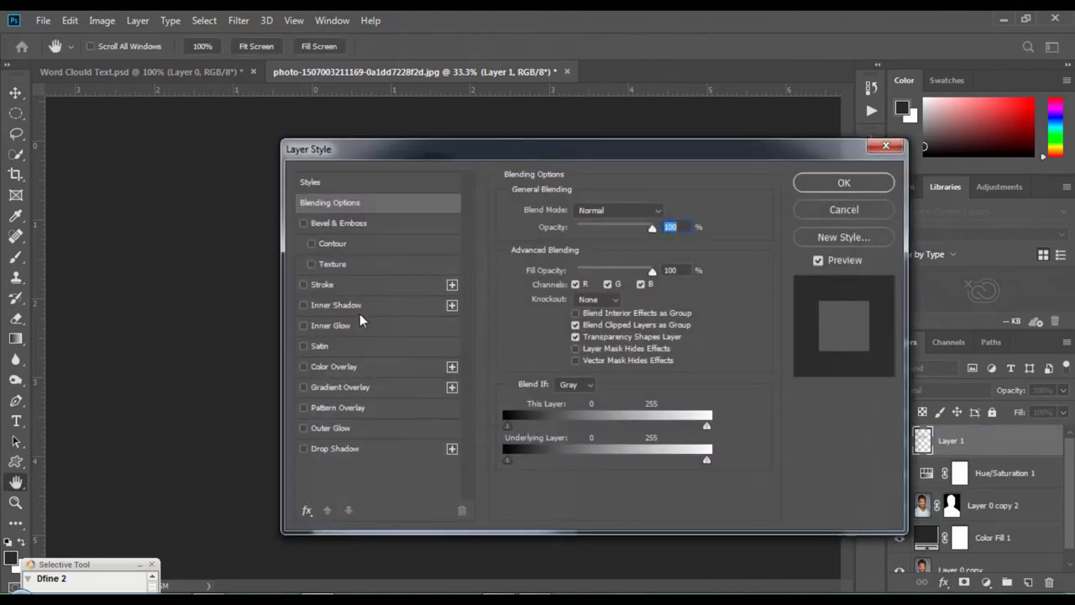
left_click(319, 368)
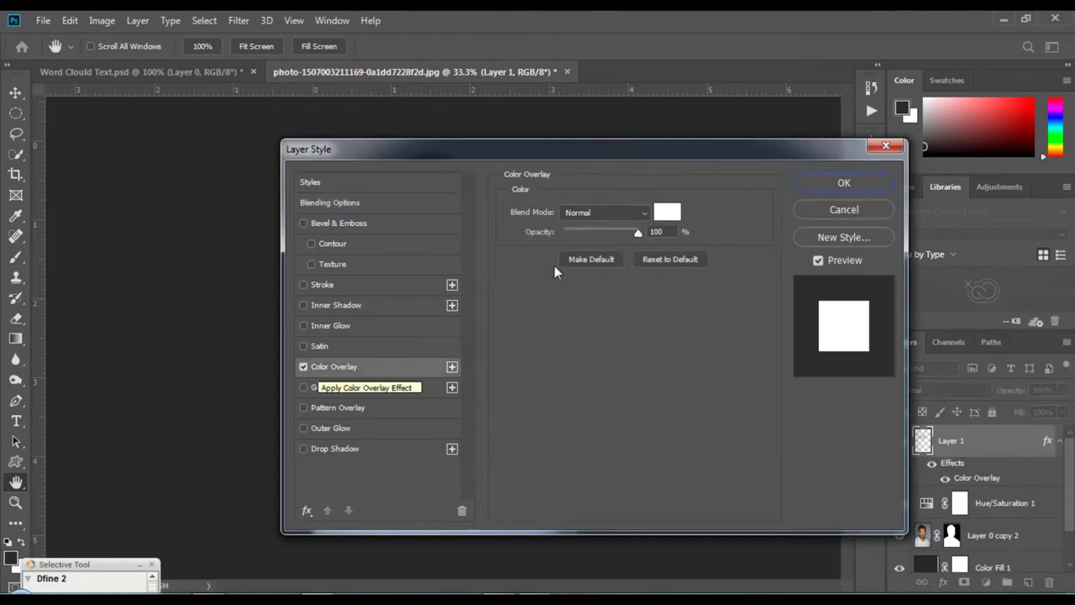
left_click_drag(380, 152, 675, 156)
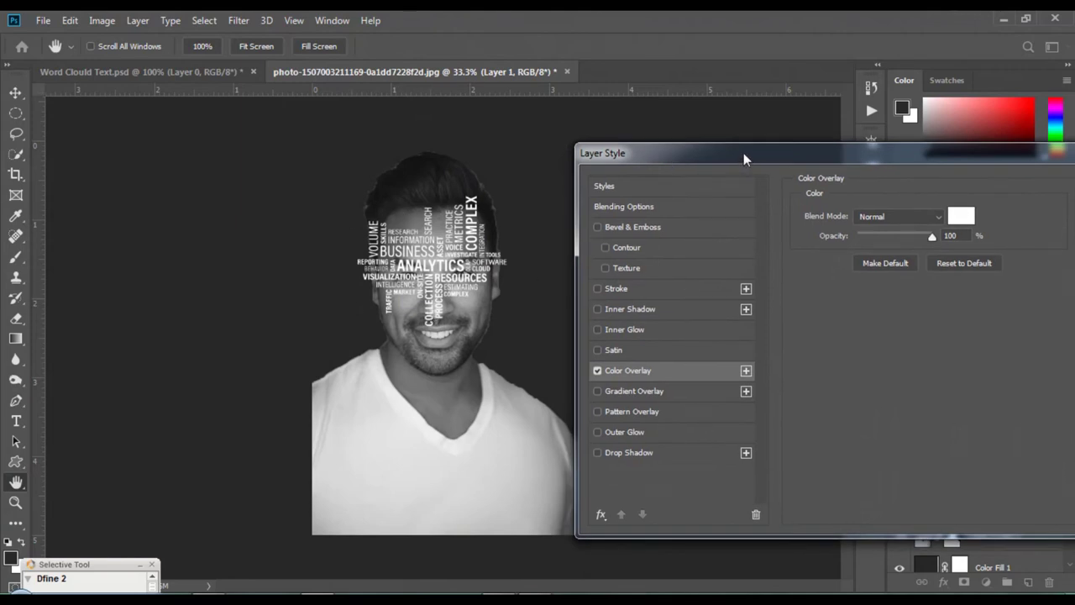
left_click_drag(743, 153, 552, 99)
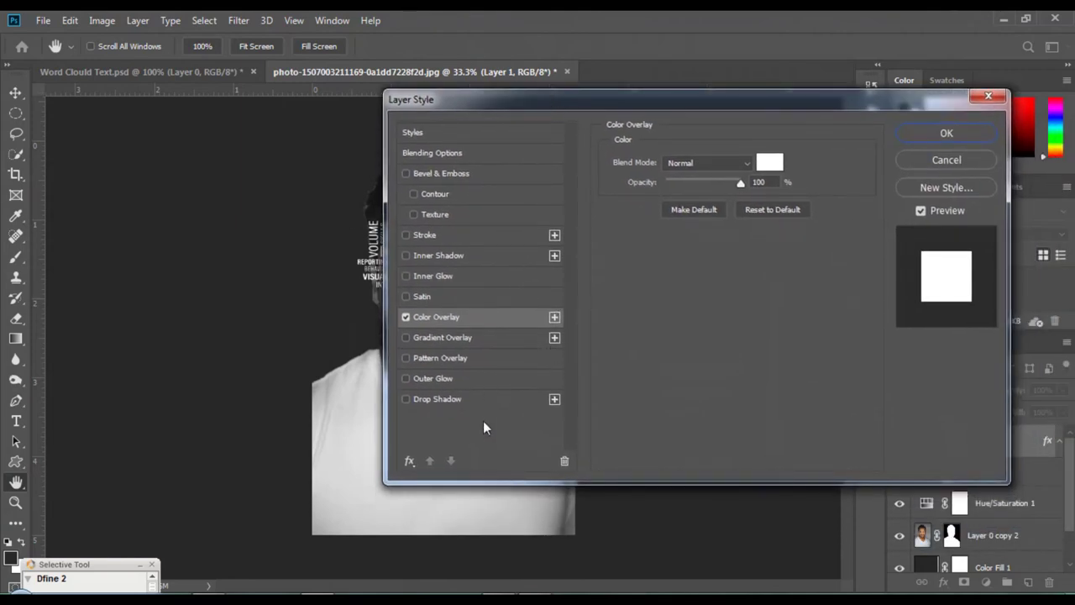
Step: Add a Drop Shadow (49% opacity, 96°, 40 px distance, 54 px size) and apply both styles
left_click(426, 399)
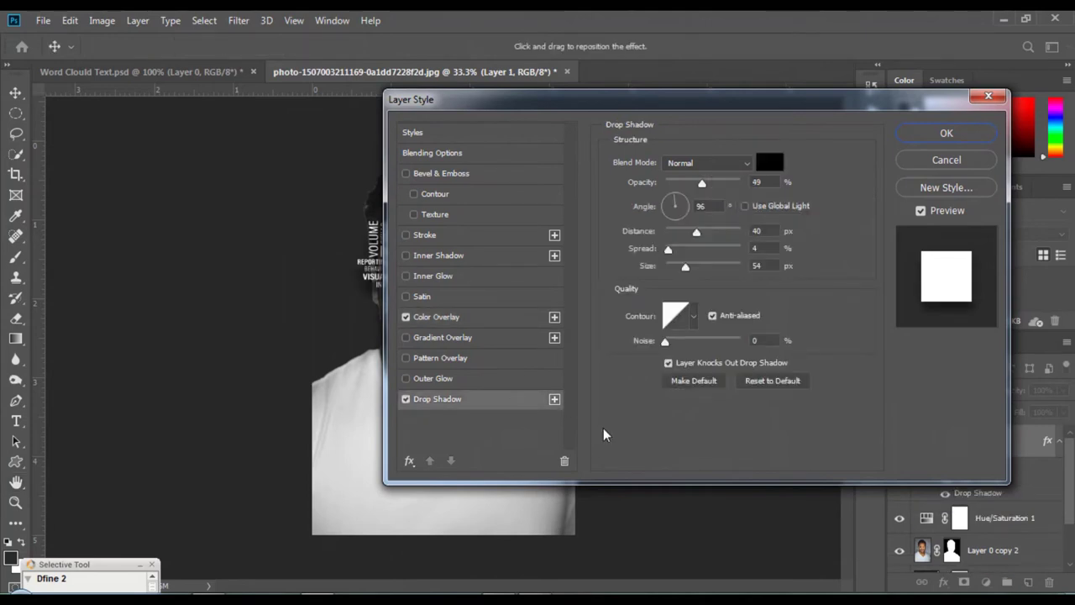
left_click_drag(620, 104, 770, 112)
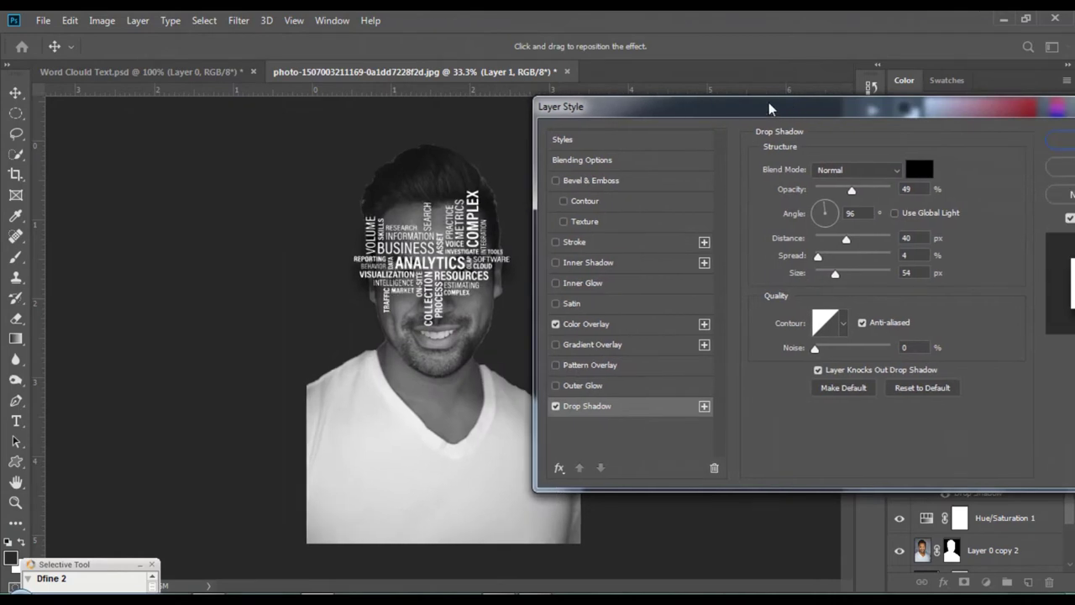
key("ctrl+plus")
key("ctrl+plus")
key("ctrl+plus")
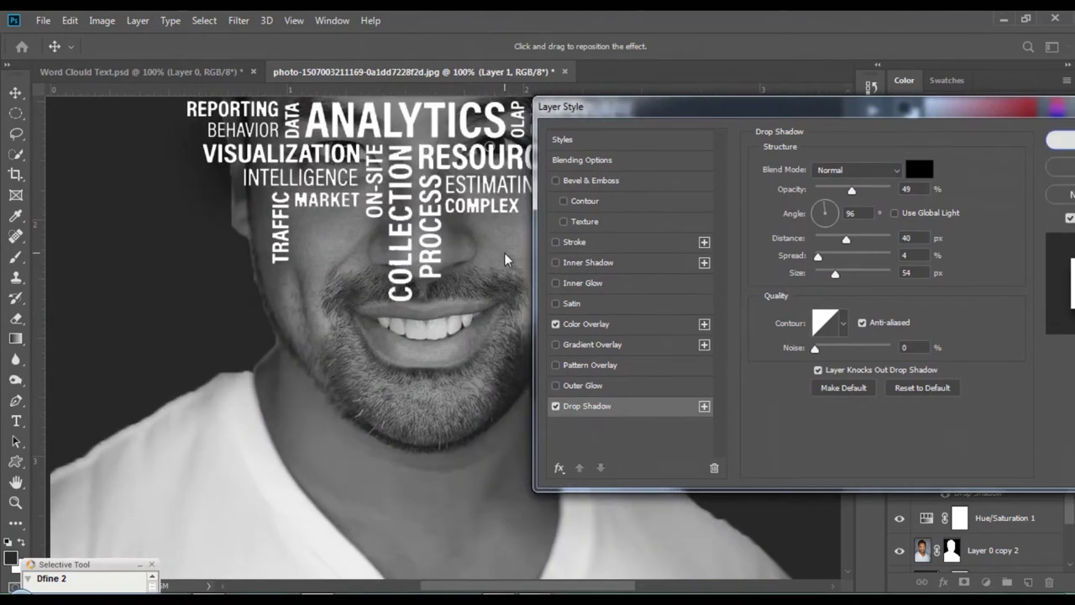
key("Return")
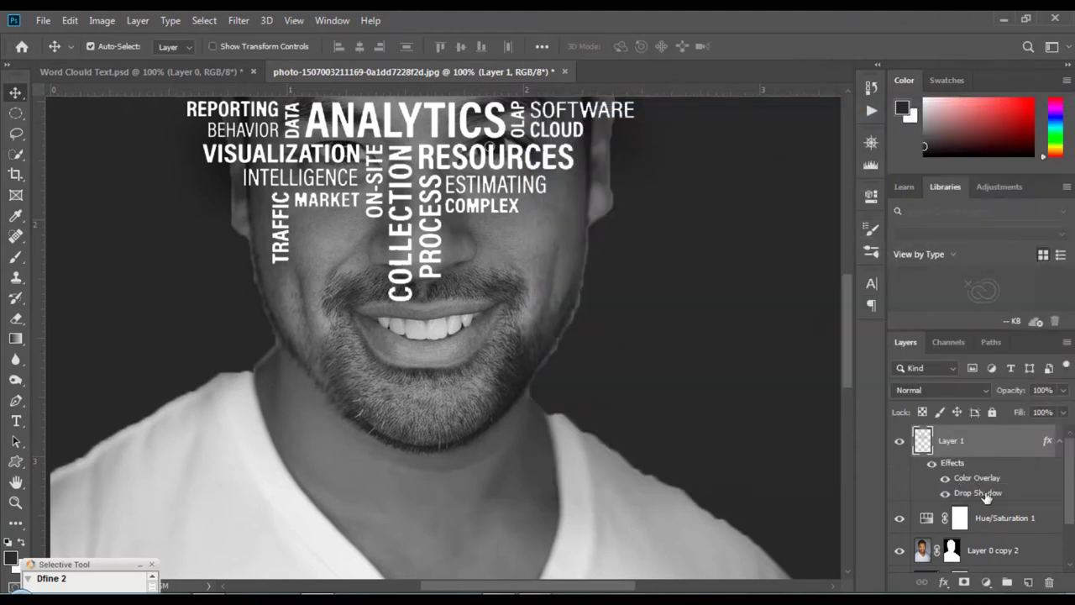
Step: Reopen Layer 1's Drop Shadow and set Distance 5 px, Spread 15%, Size 6 px
double_click(977, 493)
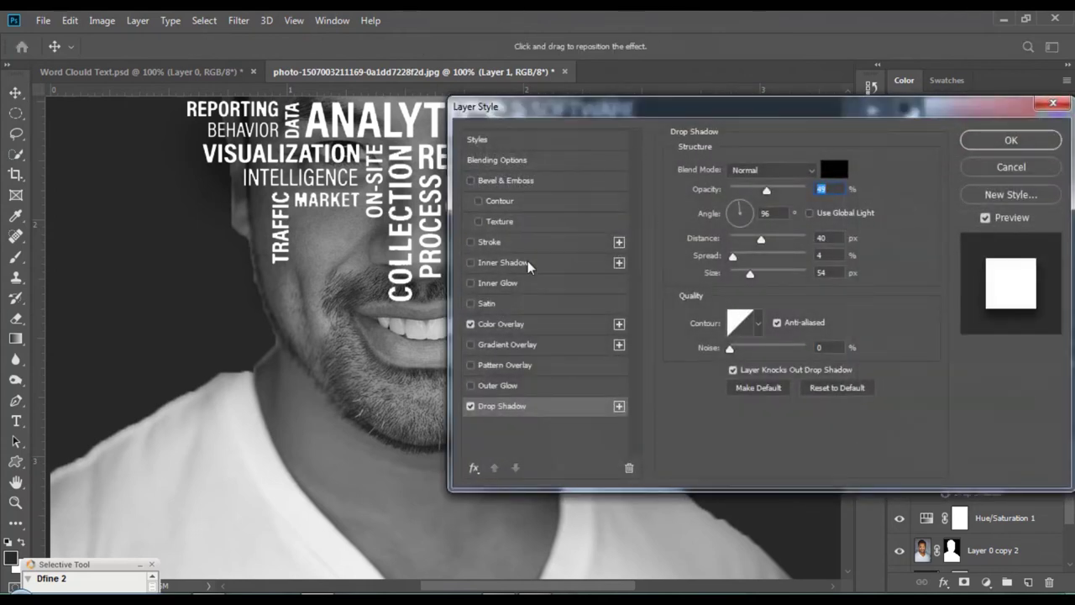
left_click_drag(761, 241, 733, 239)
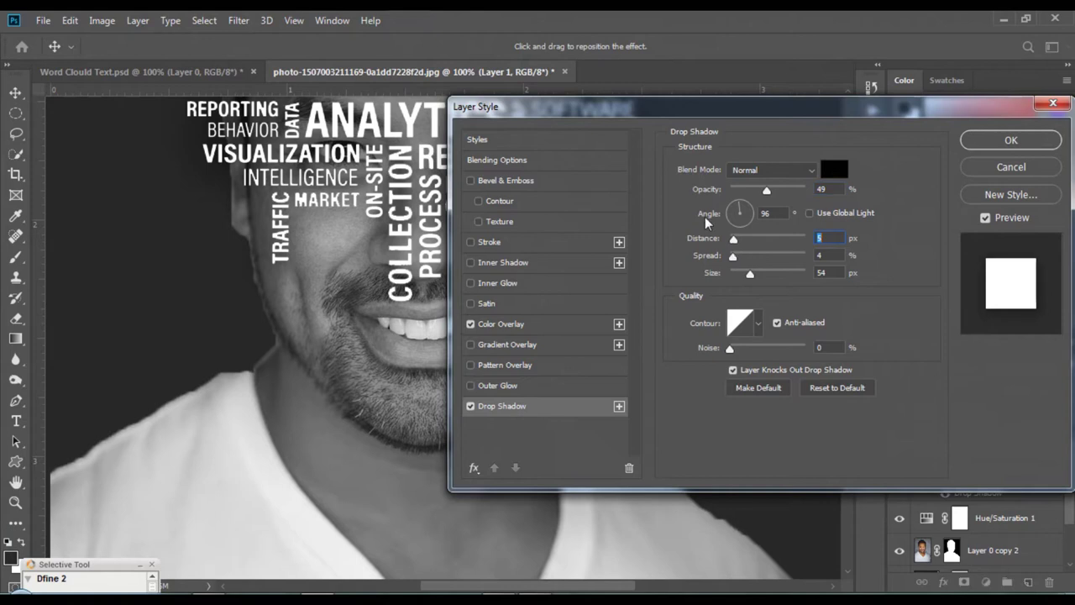
left_click_drag(615, 116, 789, 128)
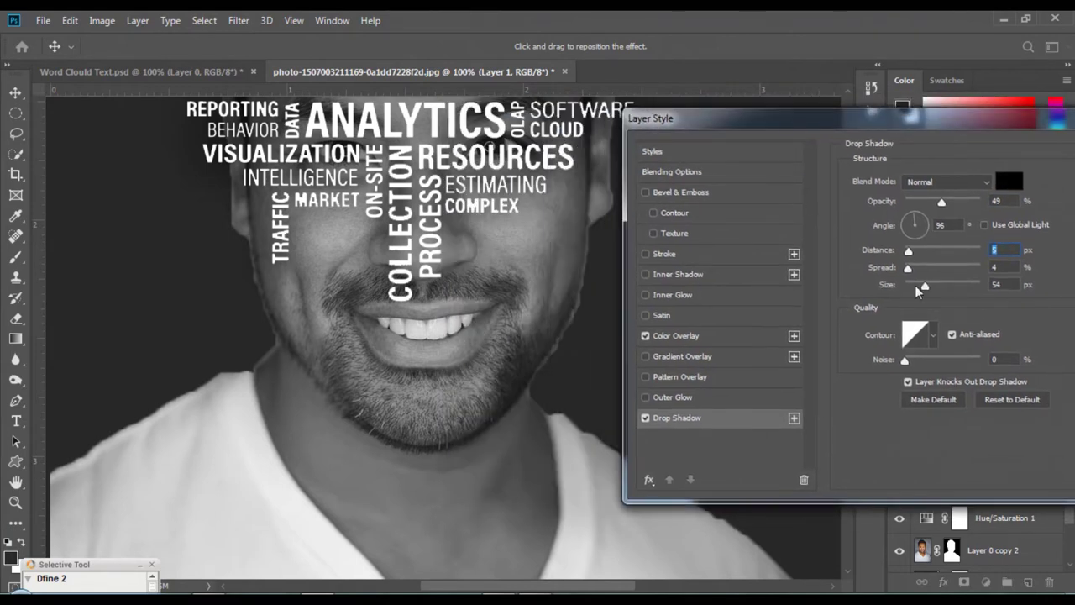
mouse_move(925, 286)
left_mouse_down()
mouse_move(911, 290)
mouse_move(918, 273)
left_mouse_up()
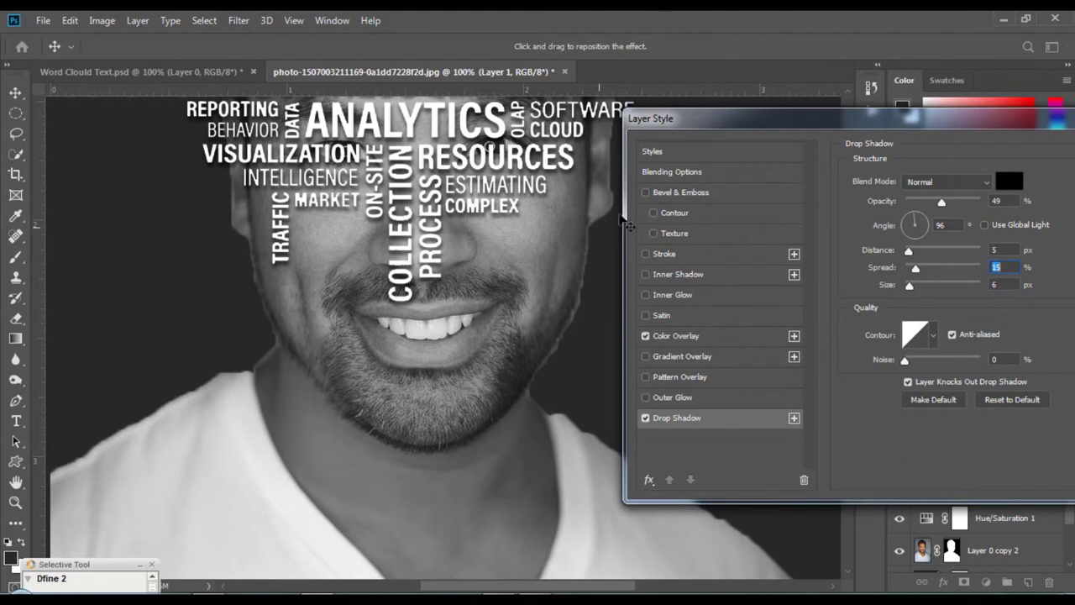
left_click_drag(709, 121, 791, 114)
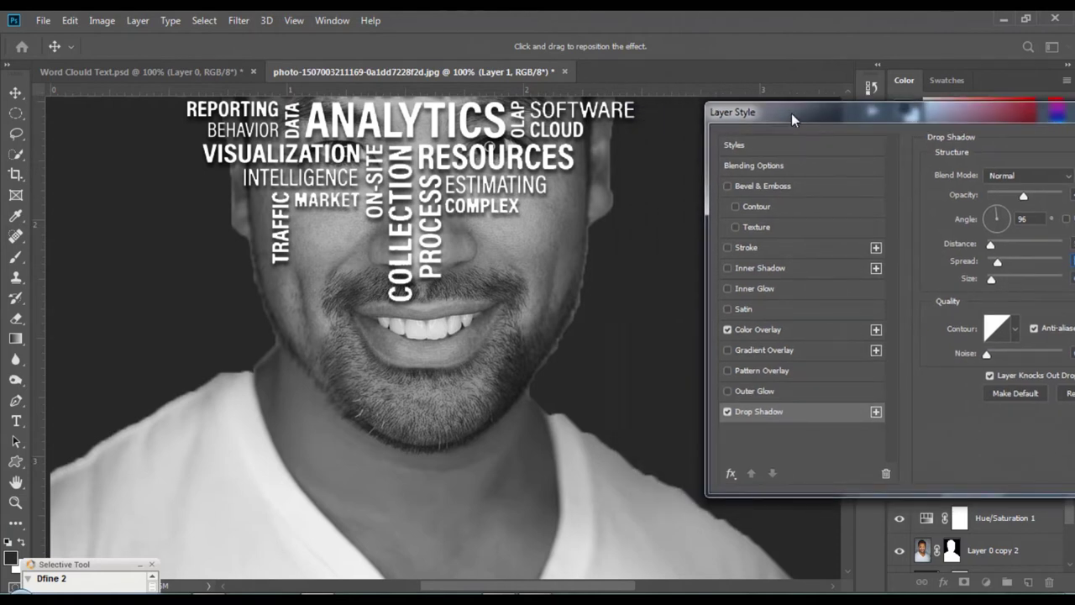
key("ctrl+plus")
key("ctrl+plus")
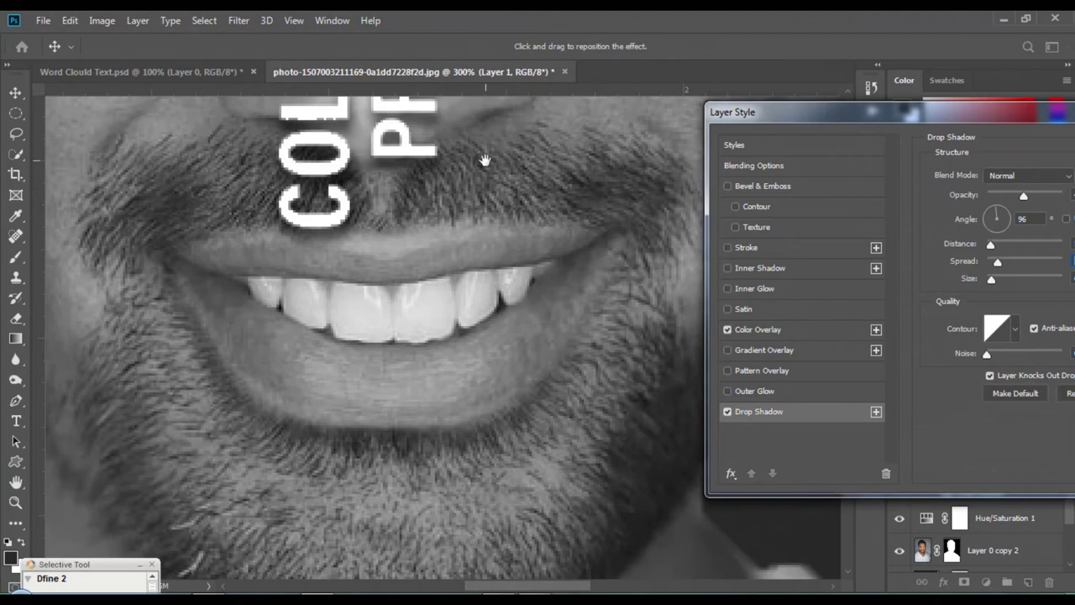
left_click_drag(822, 113, 511, 132)
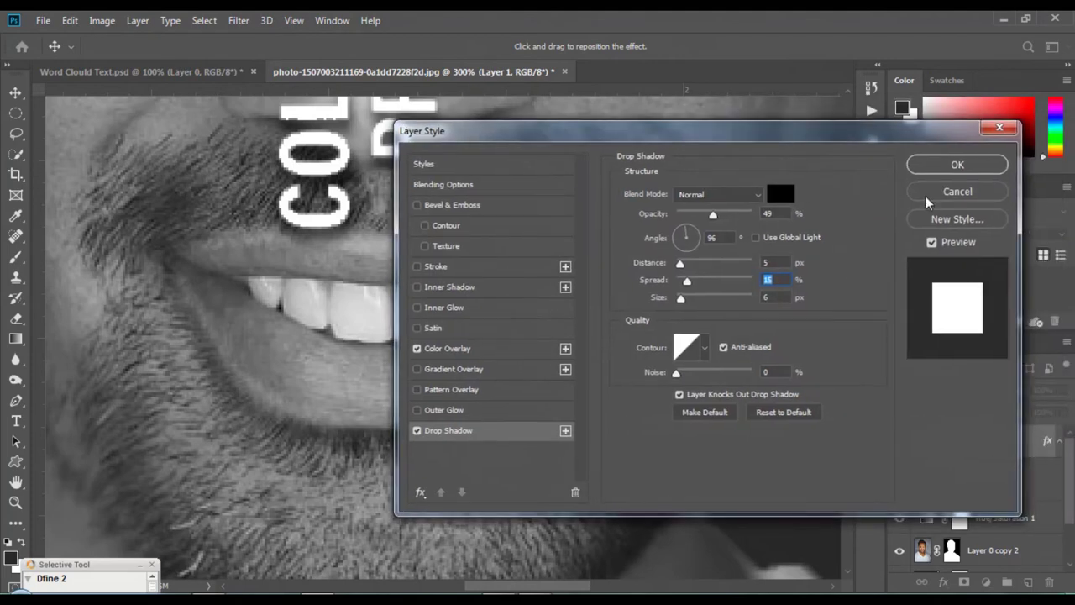
left_click(941, 167)
Step: Collapse Layer 1's effects and move the word cloud up over the hair and forehead
left_click_drag(439, 198, 467, 433)
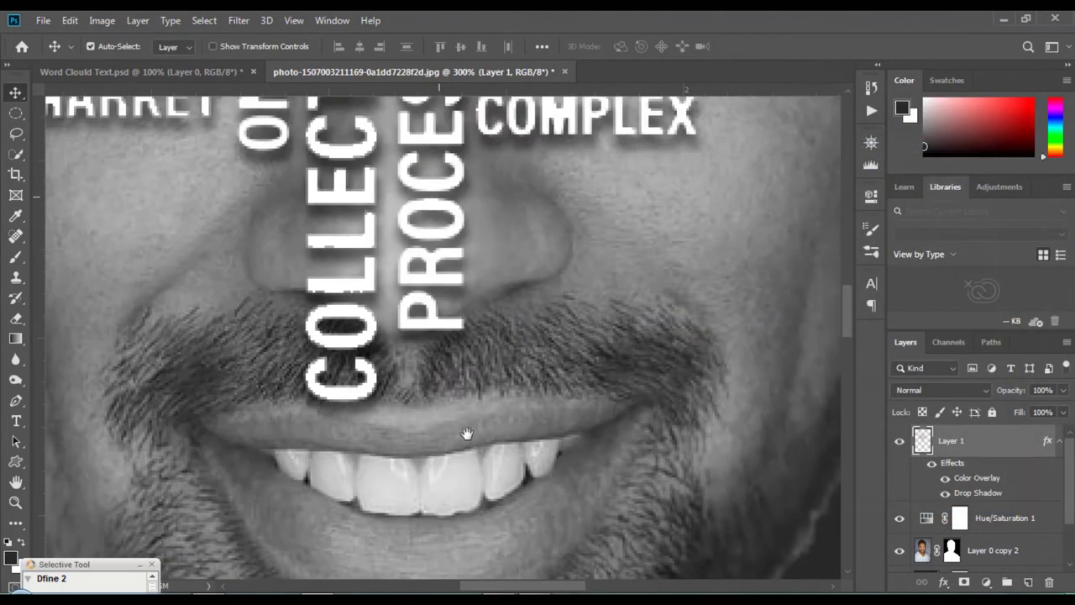
scroll(467, 434, "up", 3)
scroll(479, 365, "up", 3)
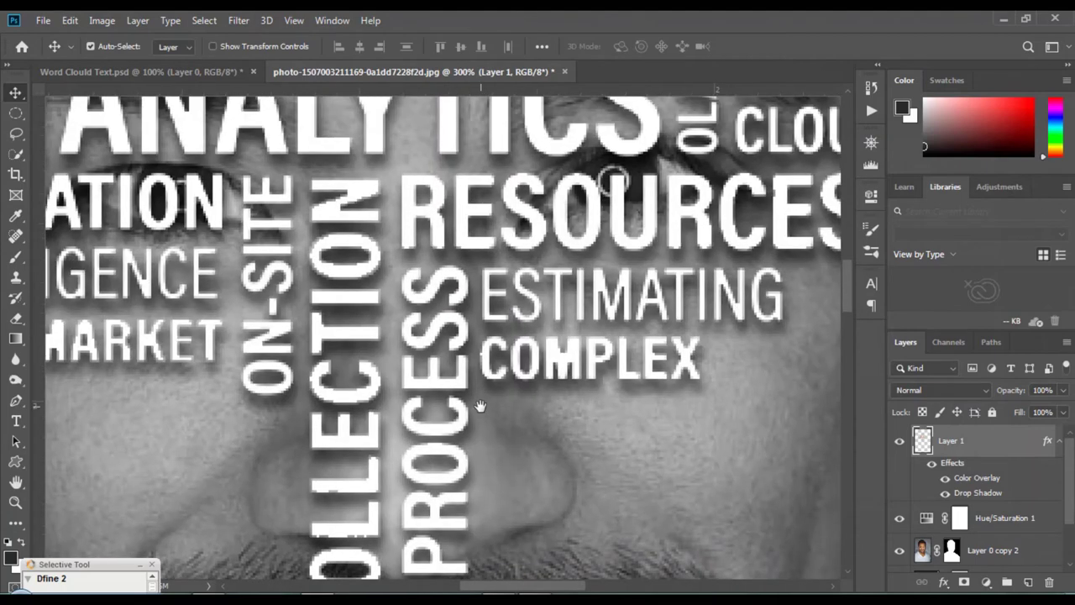
scroll(480, 406, "down", 3)
scroll(480, 406, "down", 1)
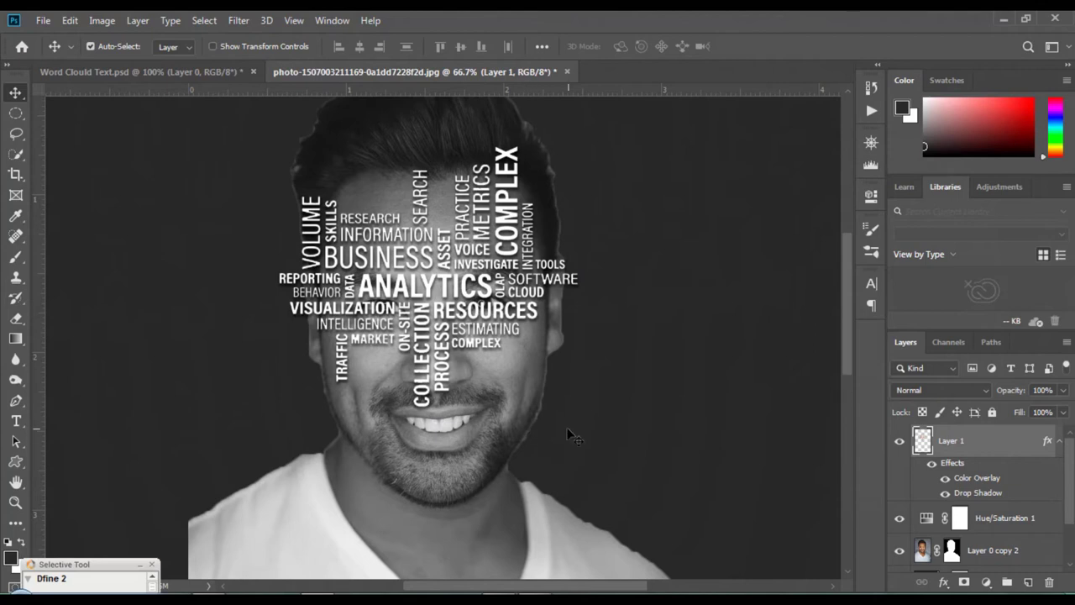
left_click(1060, 440)
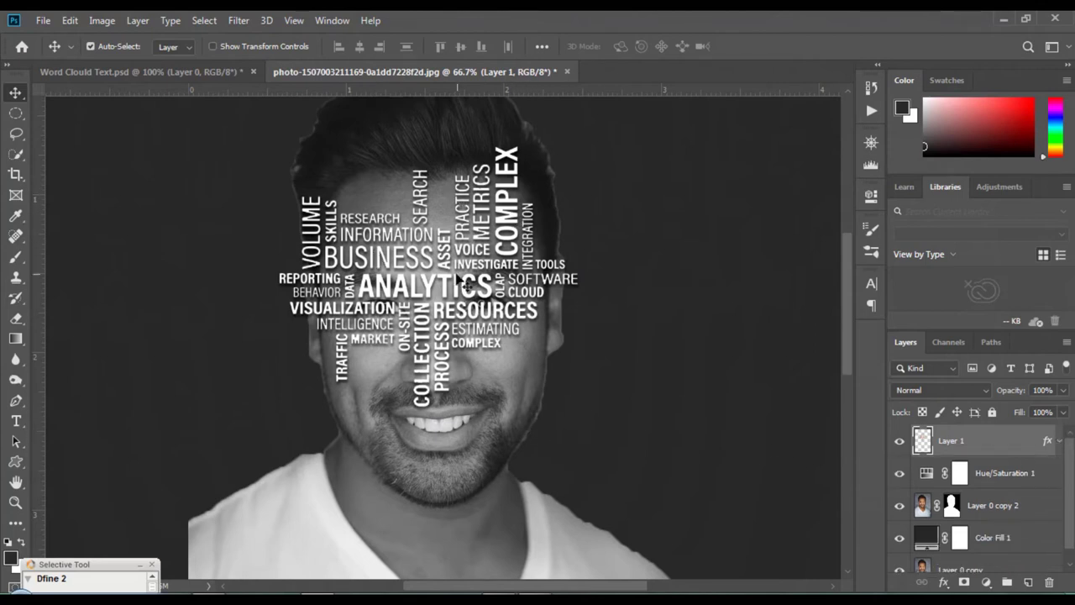
left_click_drag(847, 262, 846, 243)
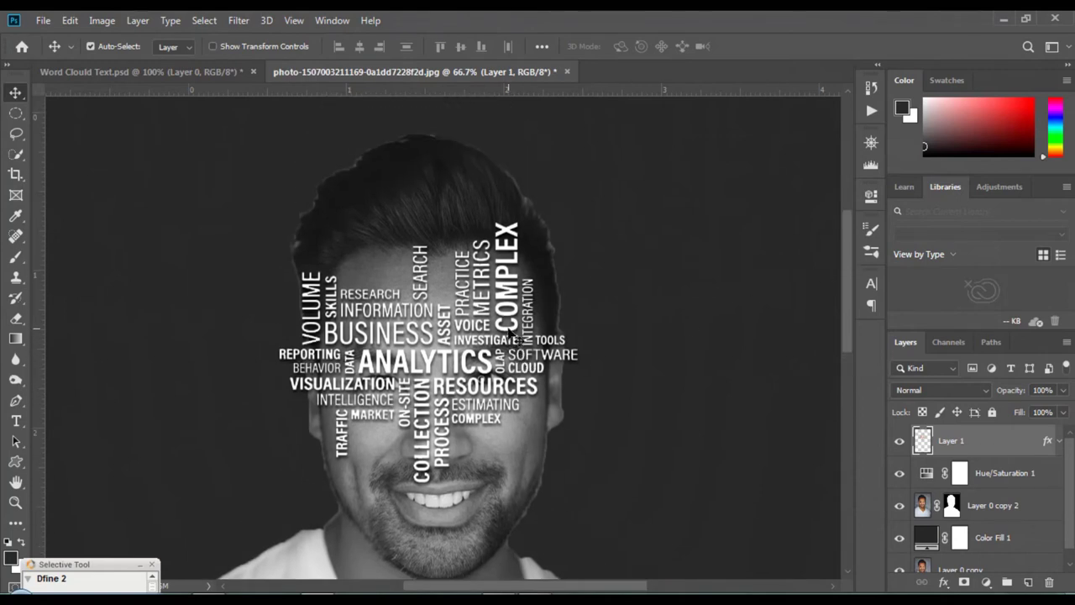
mouse_move(510, 334)
left_mouse_down()
mouse_move(505, 225)
mouse_move(476, 174)
mouse_move(469, 133)
left_mouse_up()
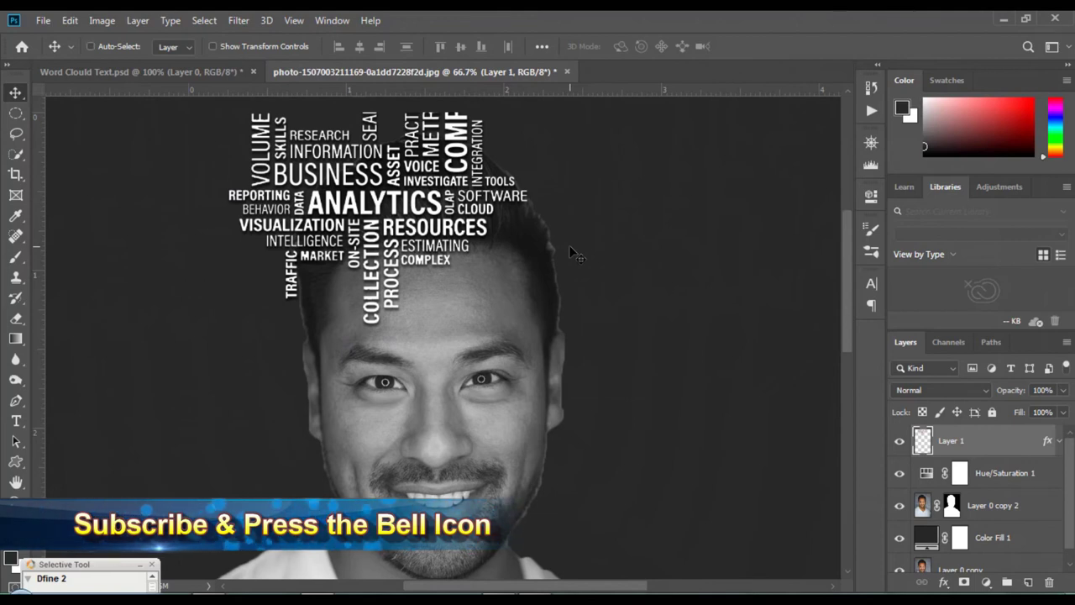
Step: Free-transform the word cloud to about 136% and shift it up above the eyes
key("ctrl+t")
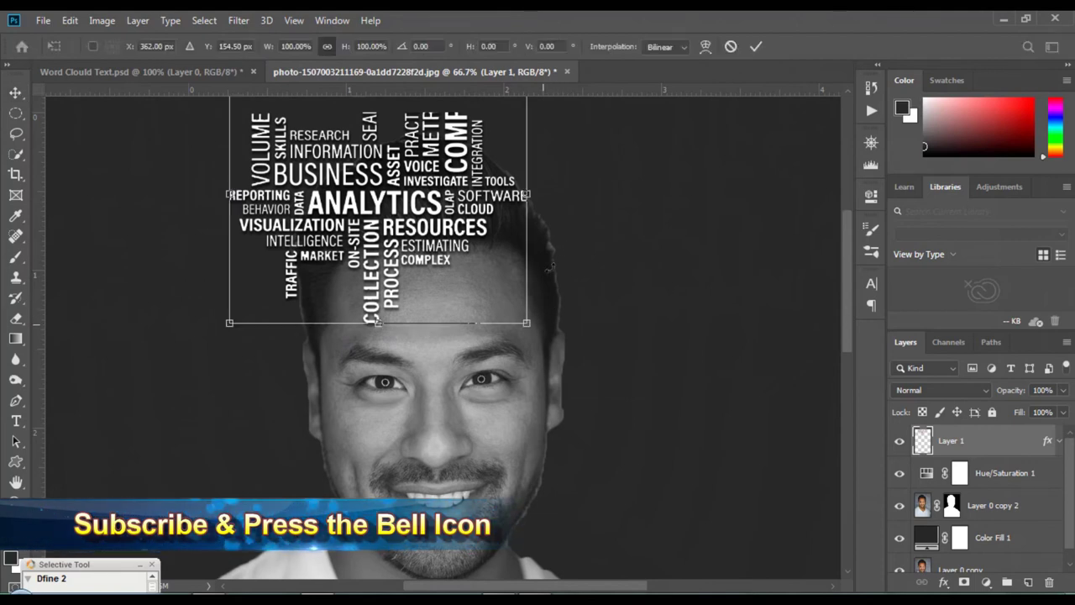
left_click_drag(526, 323, 642, 429)
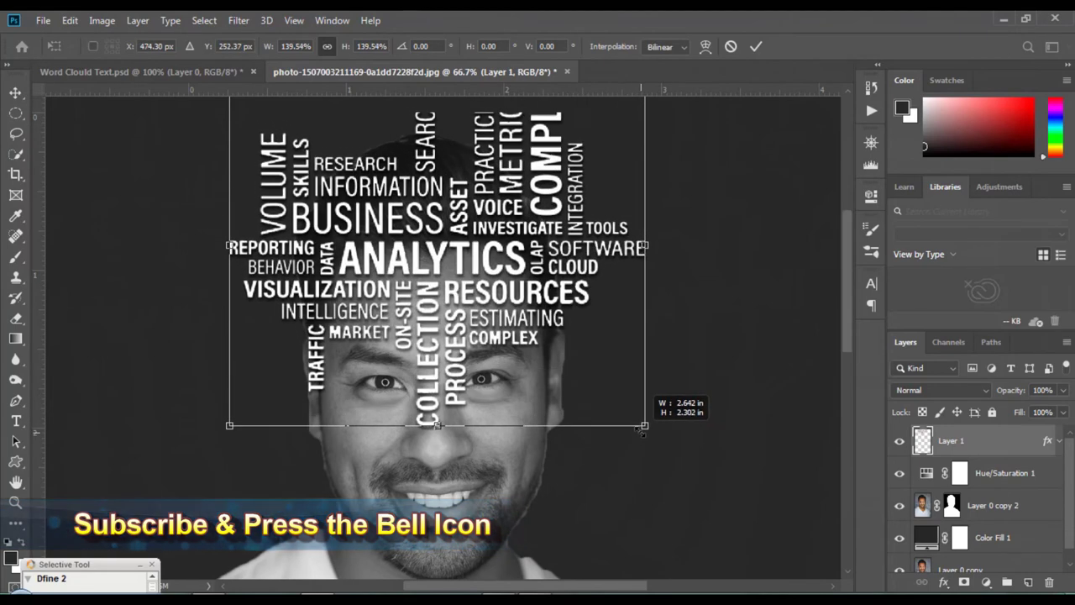
left_click_drag(643, 428, 634, 415)
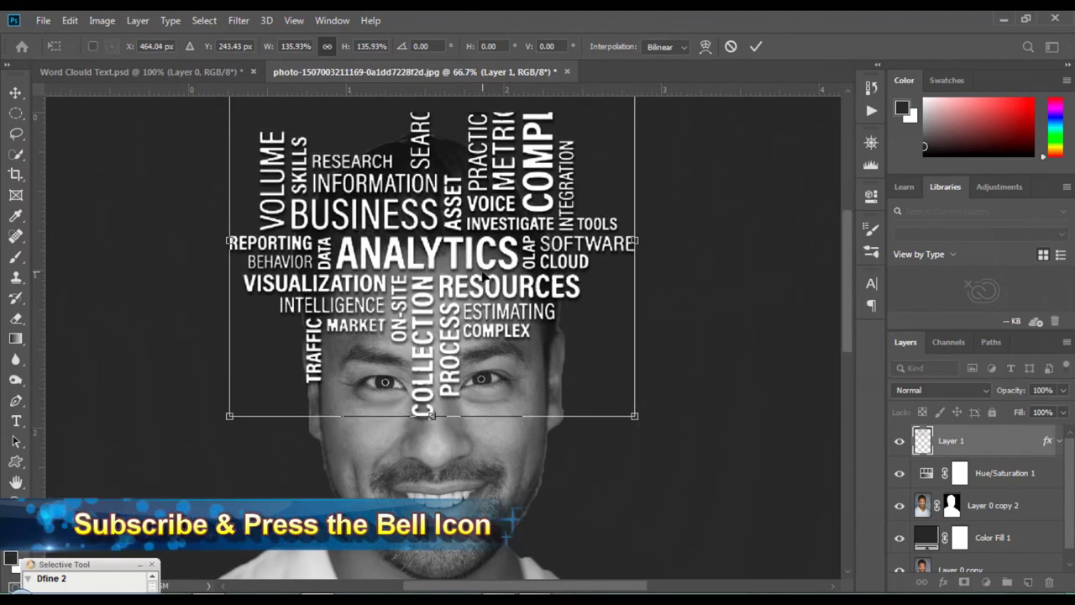
left_click_drag(500, 234, 494, 216)
left_click_drag(481, 226, 492, 189)
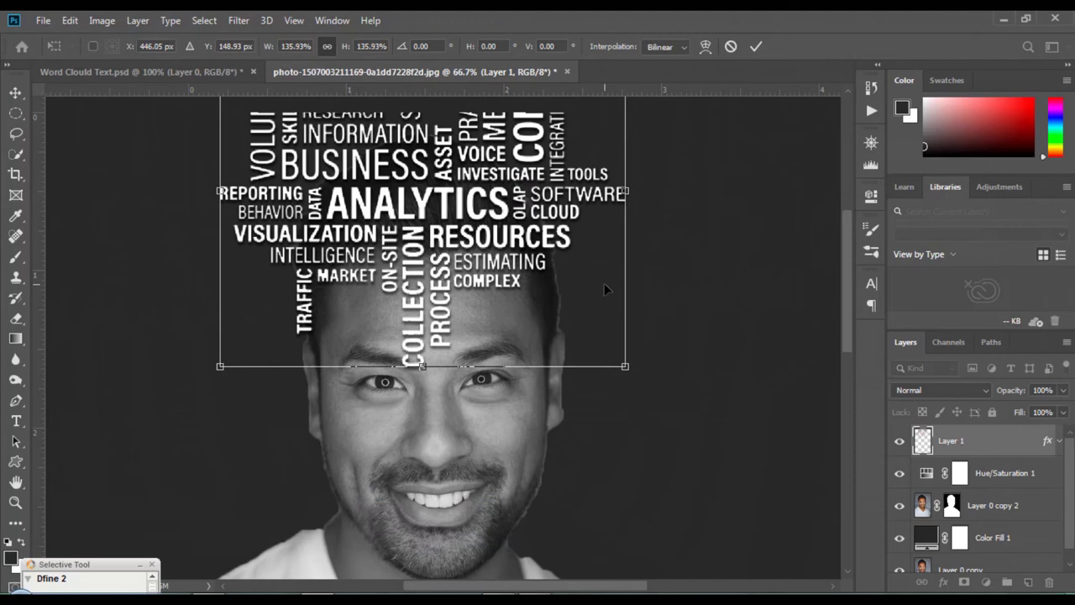
key("Return")
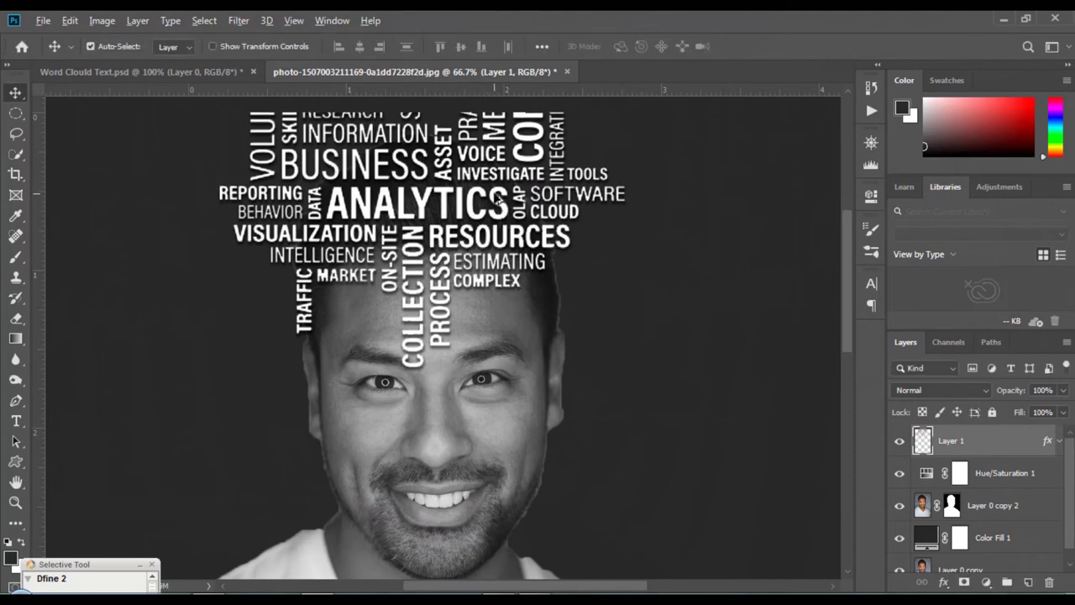
Step: Alt-drag a first copy of the word cloud down over the face
left_click_drag(506, 207, 500, 349)
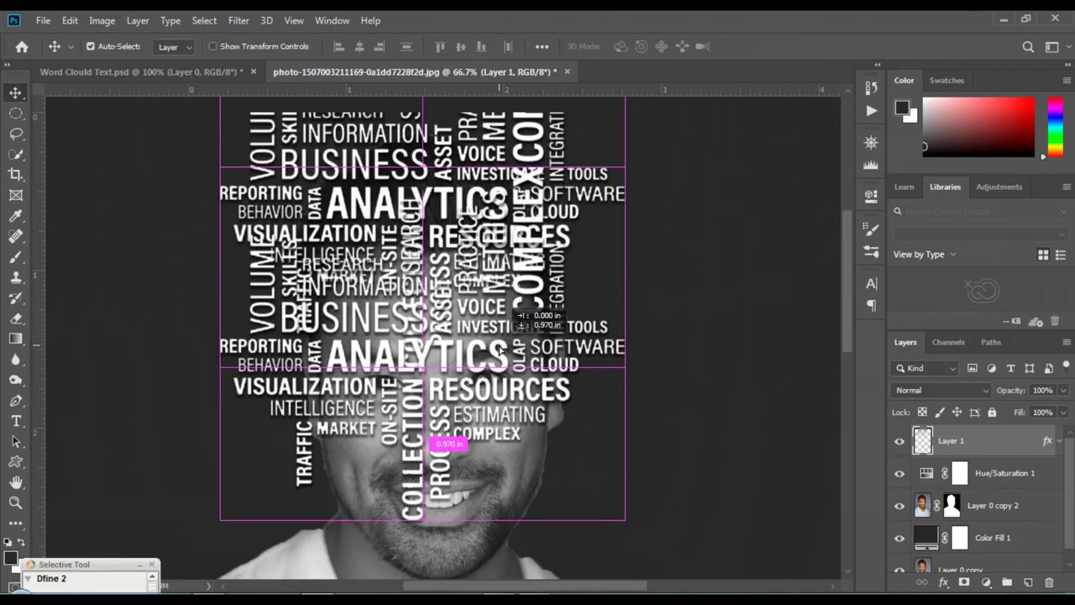
left_click_drag(499, 349, 524, 363)
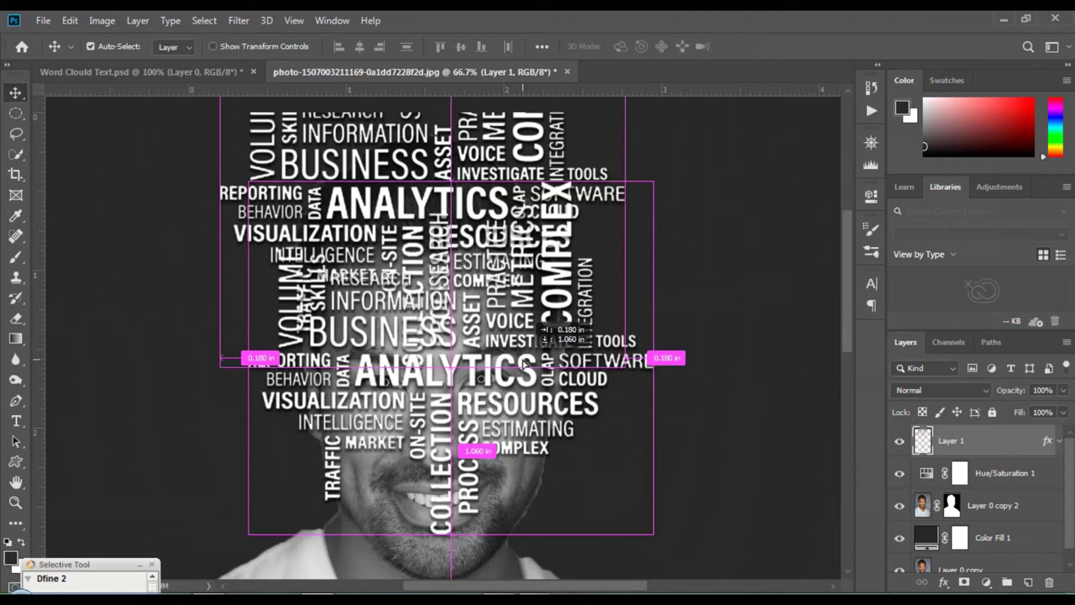
left_click_drag(523, 361, 522, 362)
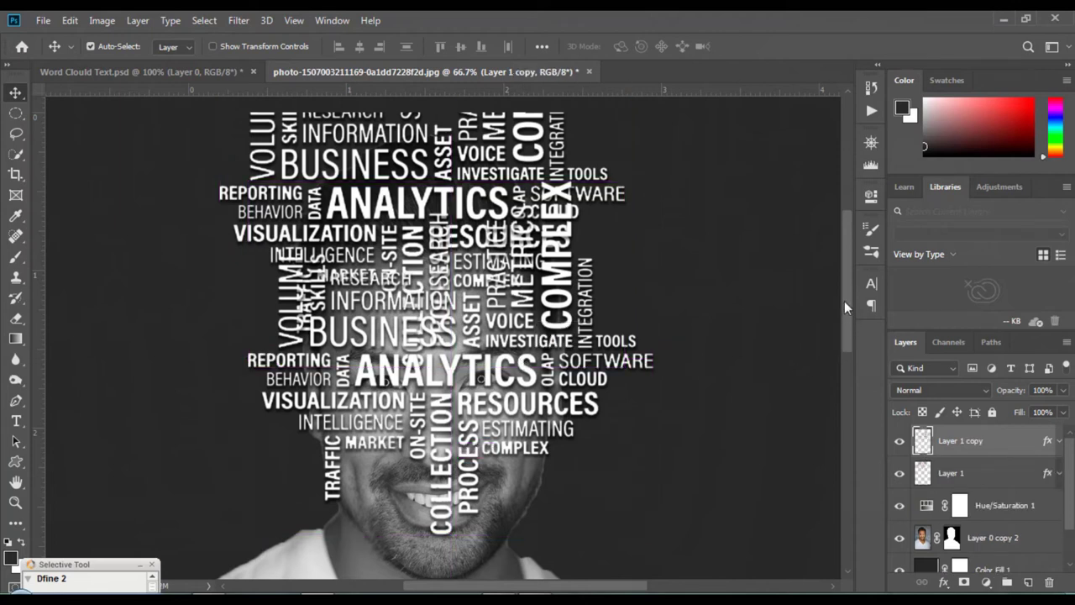
left_click_drag(845, 304, 846, 346)
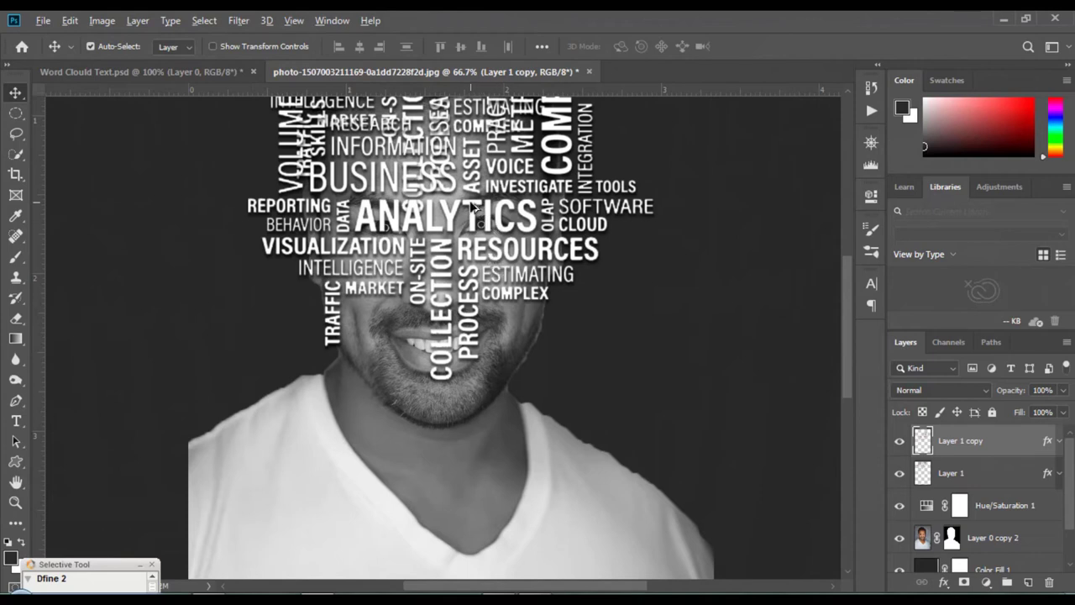
Step: Add two more word-cloud copies lower down onto the shoulders, then zoom out
left_click_drag(472, 206, 478, 392)
key("ctrl+j")
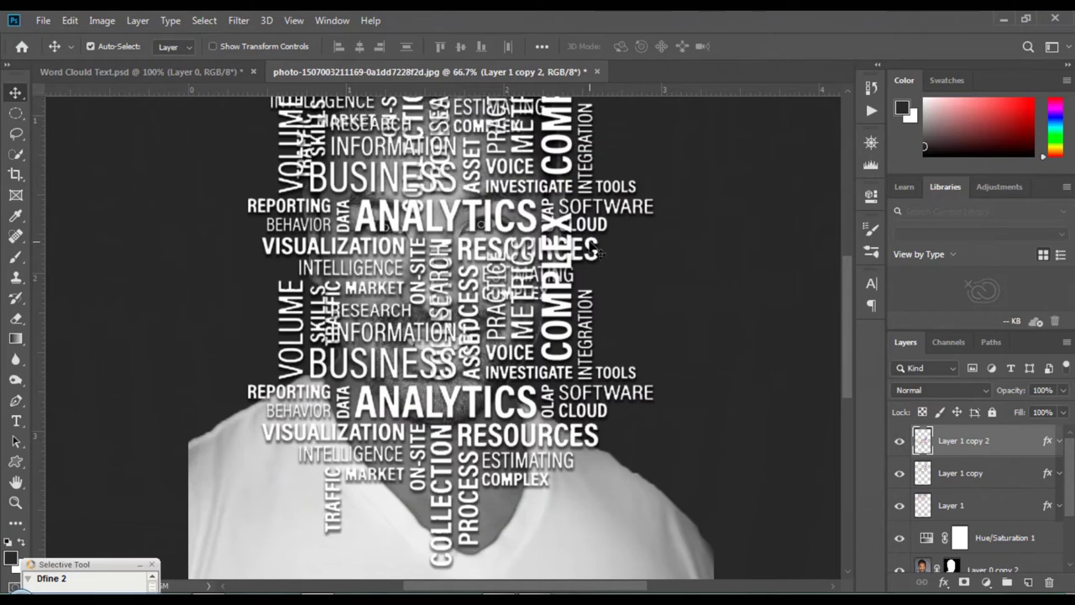
left_click_drag(598, 252, 614, 374)
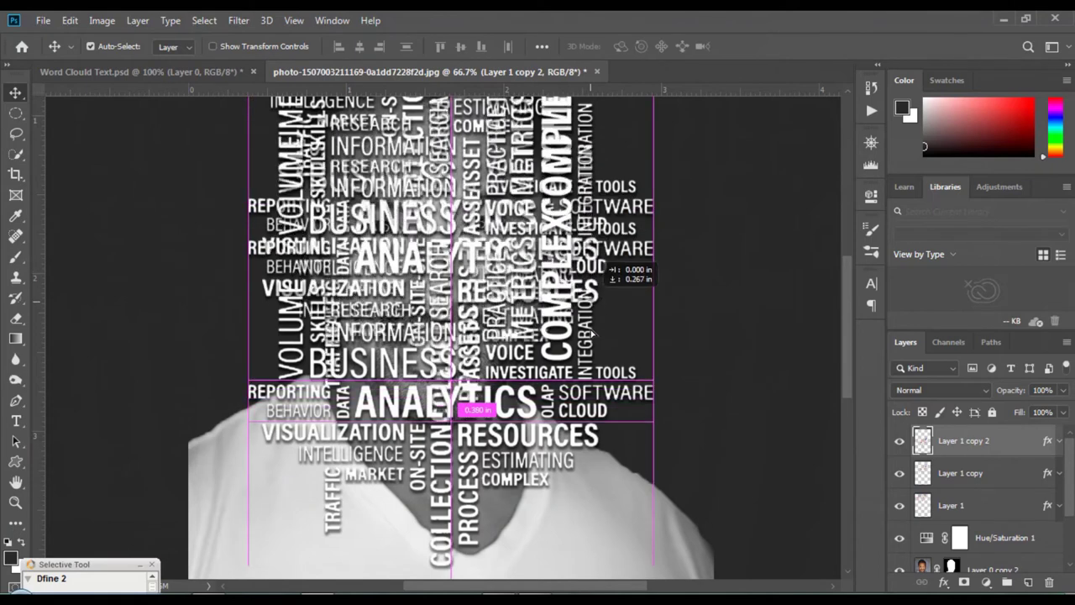
left_click_drag(599, 419, 593, 509)
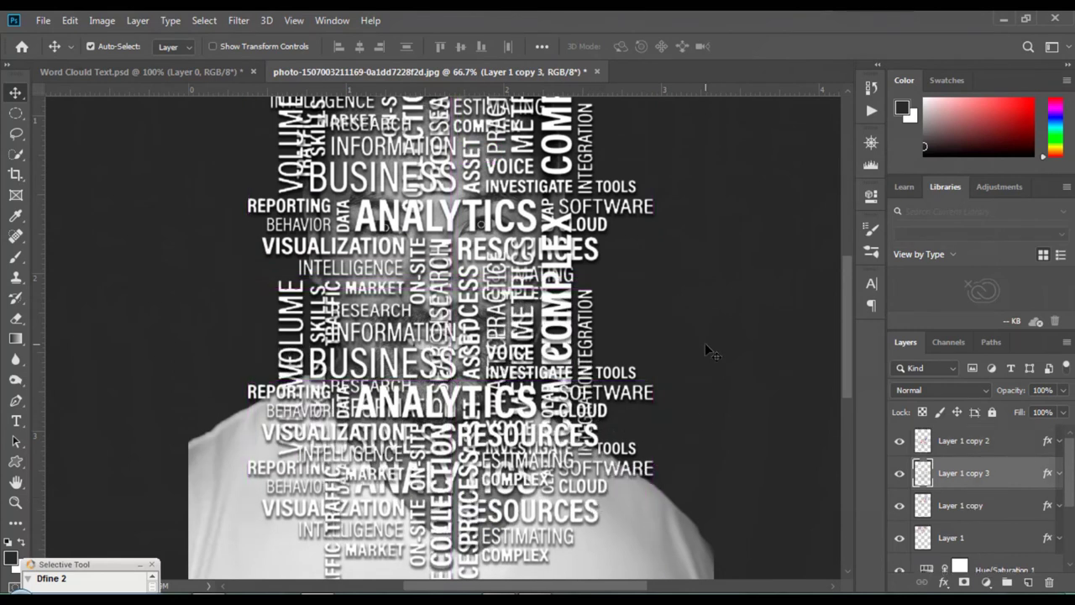
key("ctrl+minus")
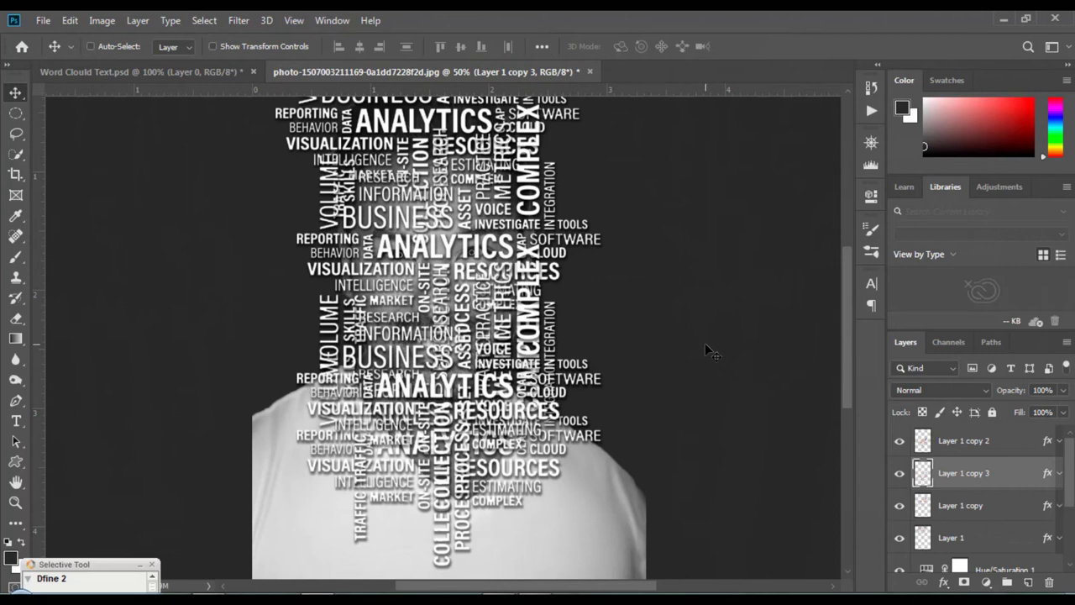
key("ctrl+minus")
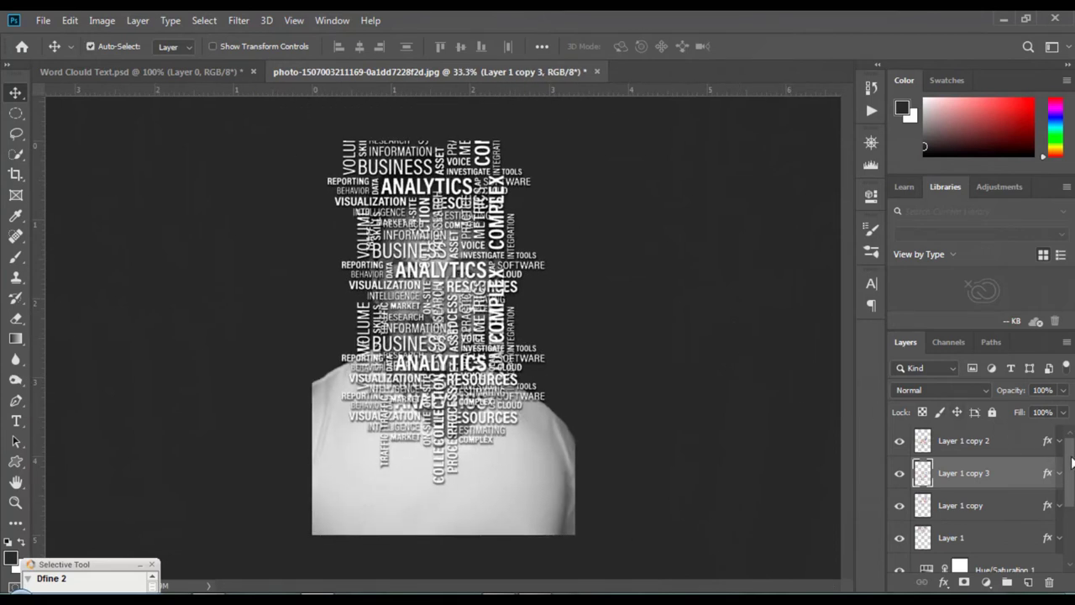
Step: Select the Layer 1 copy 2 word-cloud layer in the Layers panel
left_click(988, 441)
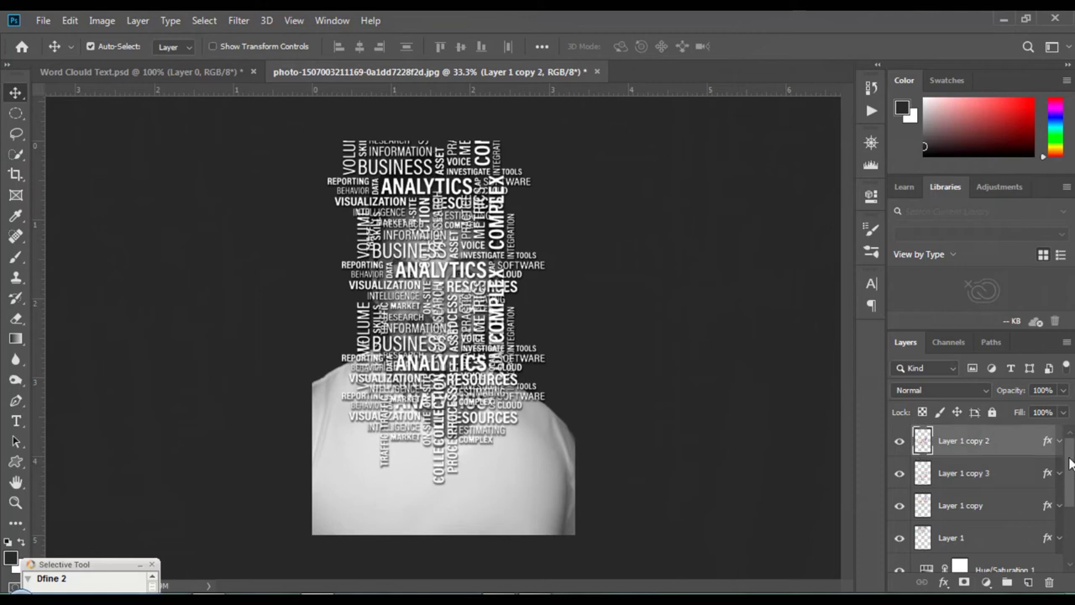
left_click_drag(1072, 459, 1072, 472)
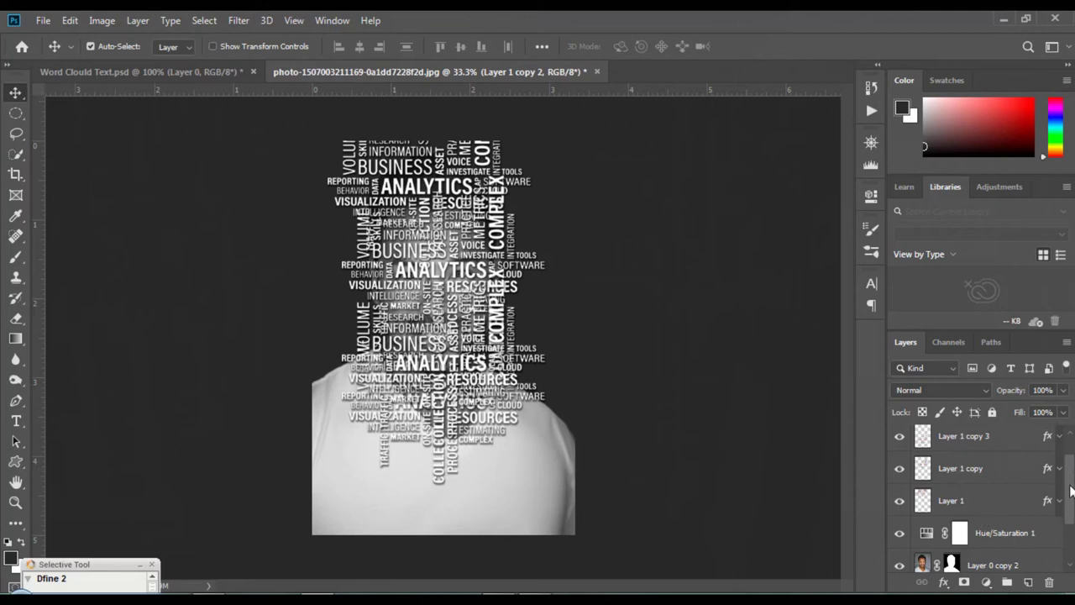
scroll(1073, 476, "up", 1)
scroll(1073, 475, "up", 1)
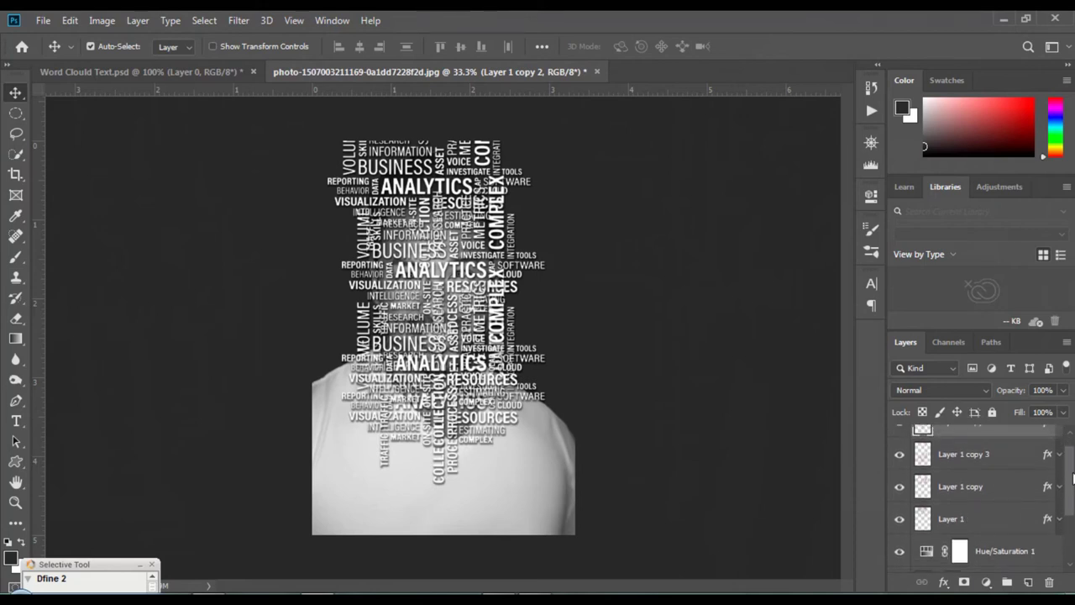
scroll(1073, 479, "down", 1)
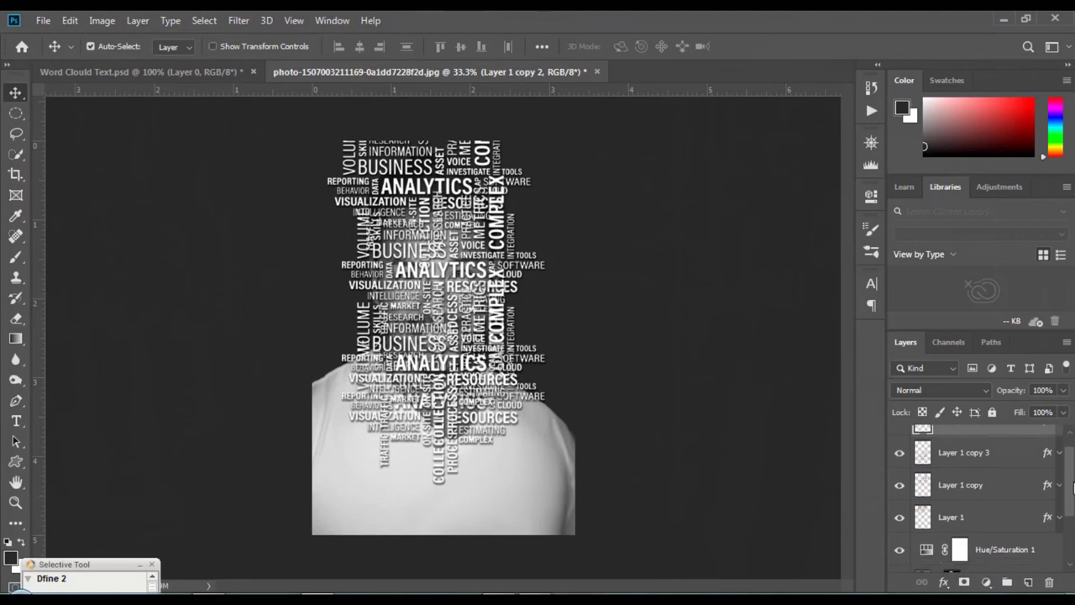
Step: Select all word-cloud layers together and bake them into one smart object
left_click(971, 520, "shift")
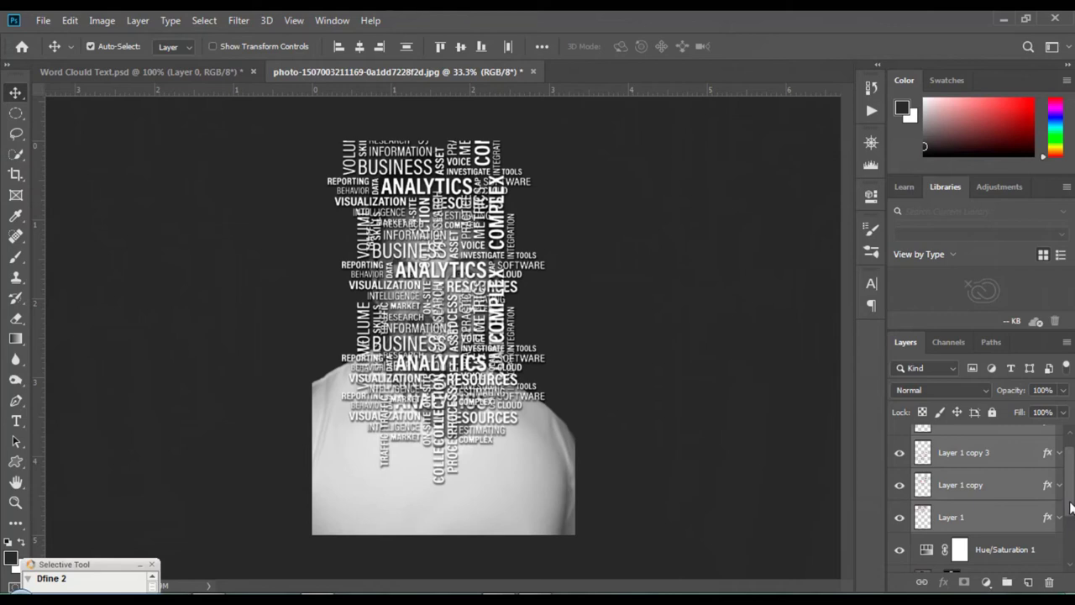
left_click_drag(1071, 505, 1071, 481)
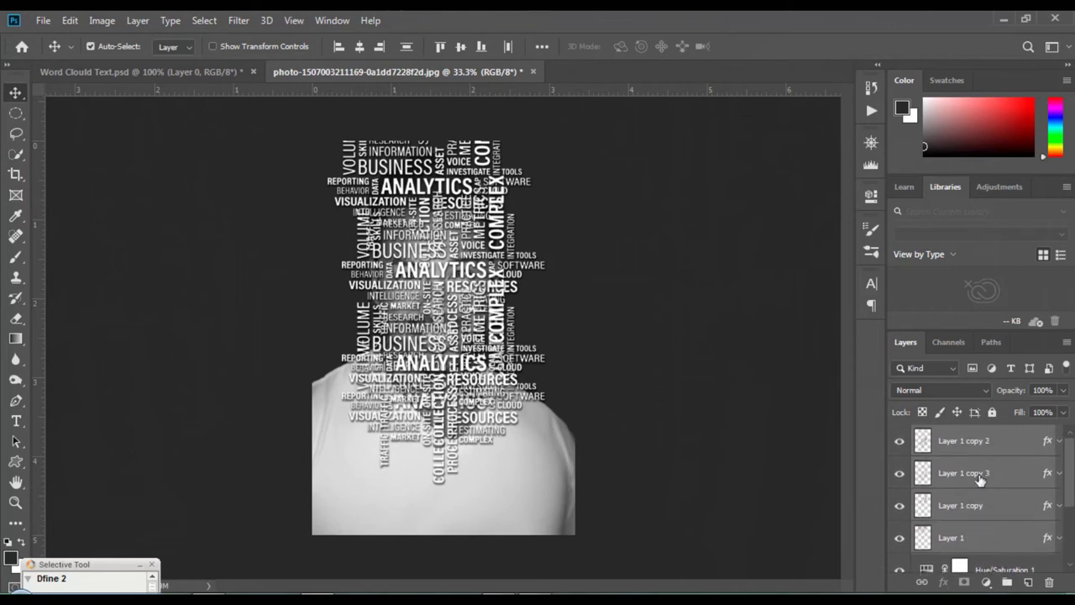
right_click(1002, 442)
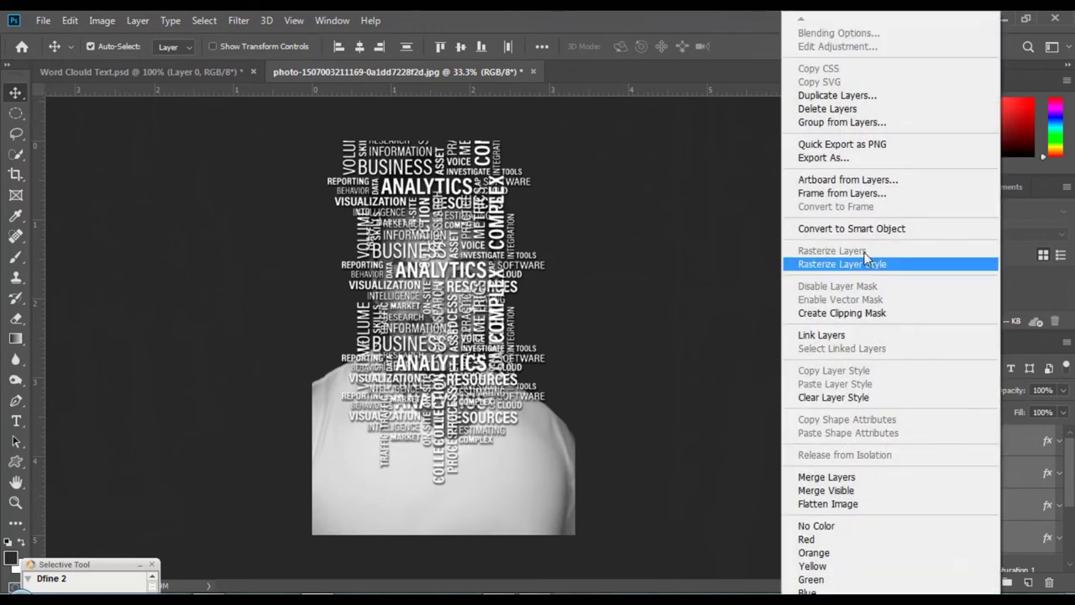
left_click(861, 229)
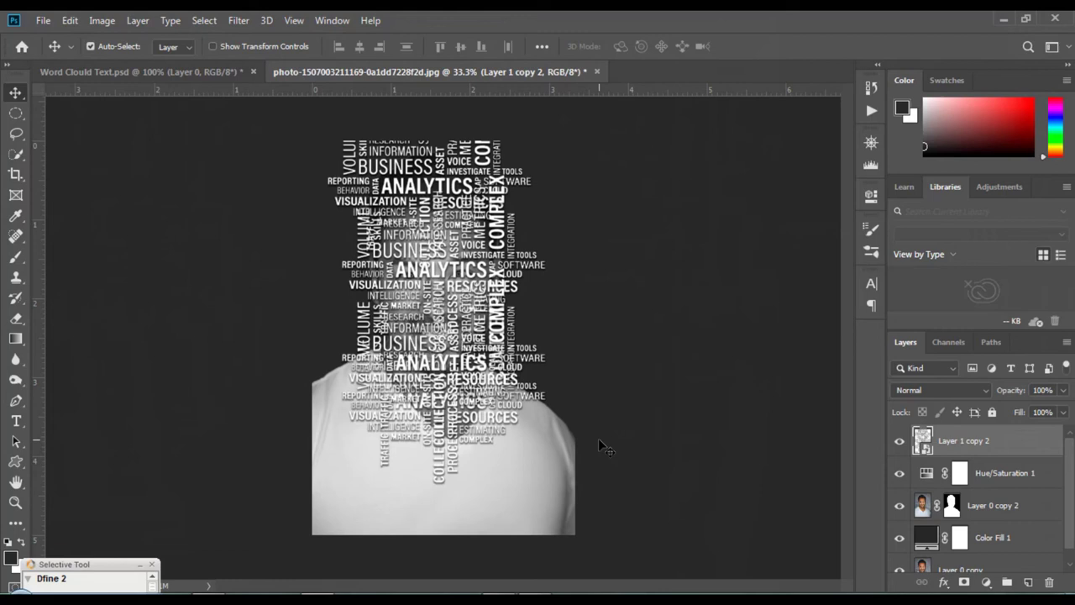
Step: Apply a Displace filter at scale 10 using Face.psd as the displacement map
left_click(239, 20)
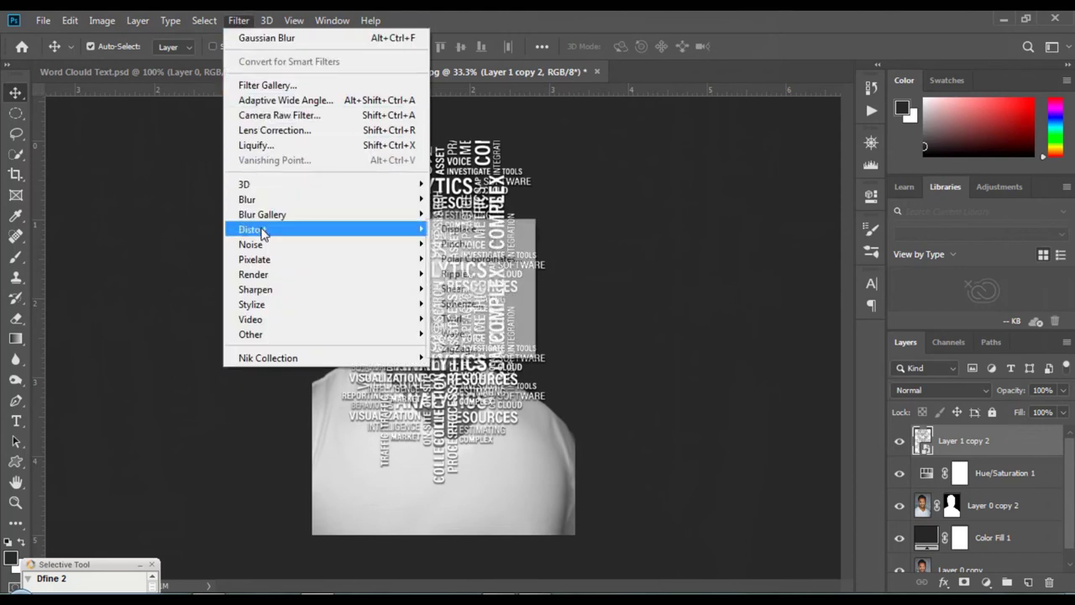
mouse_move(252, 230)
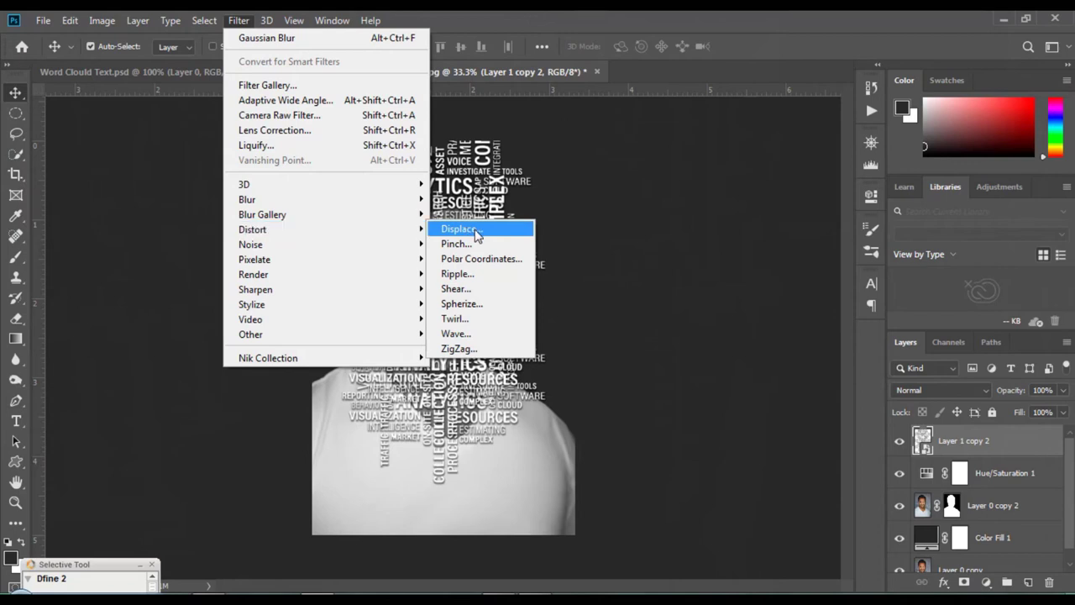
left_click(458, 230)
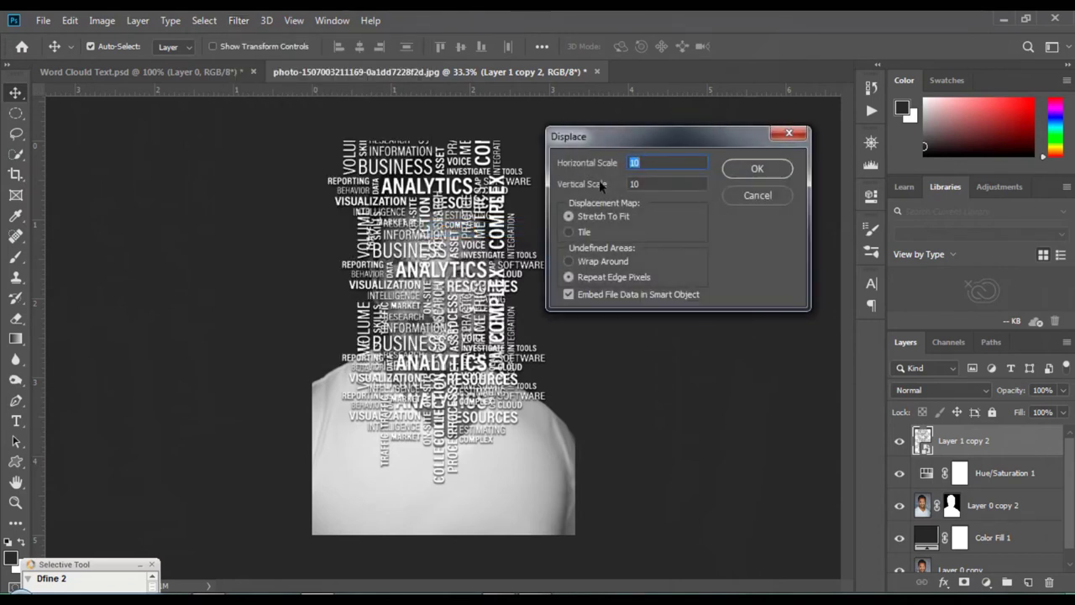
left_click(757, 168)
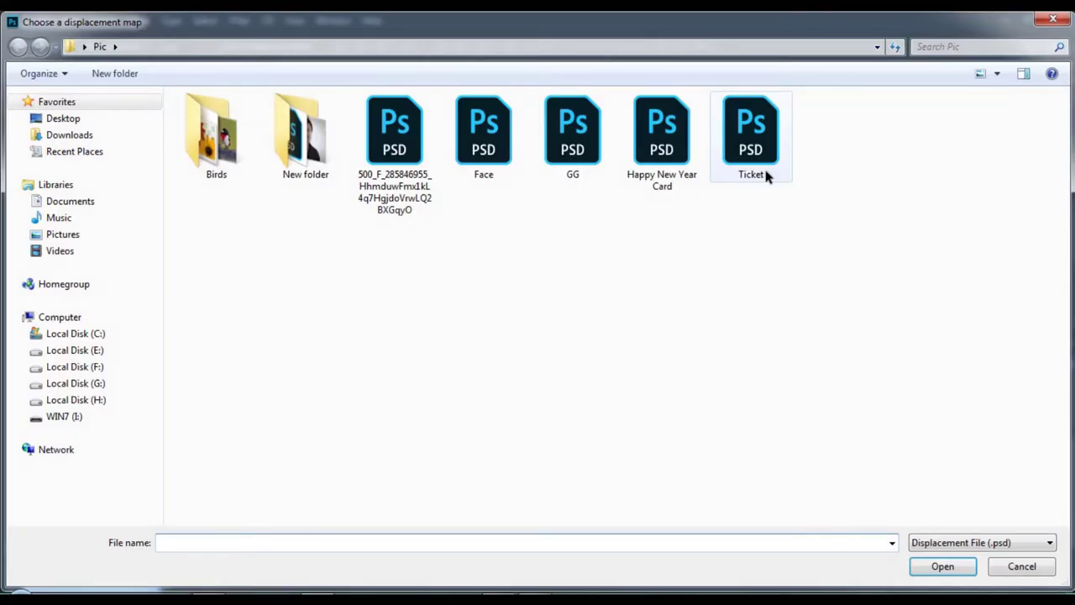
left_click(484, 179)
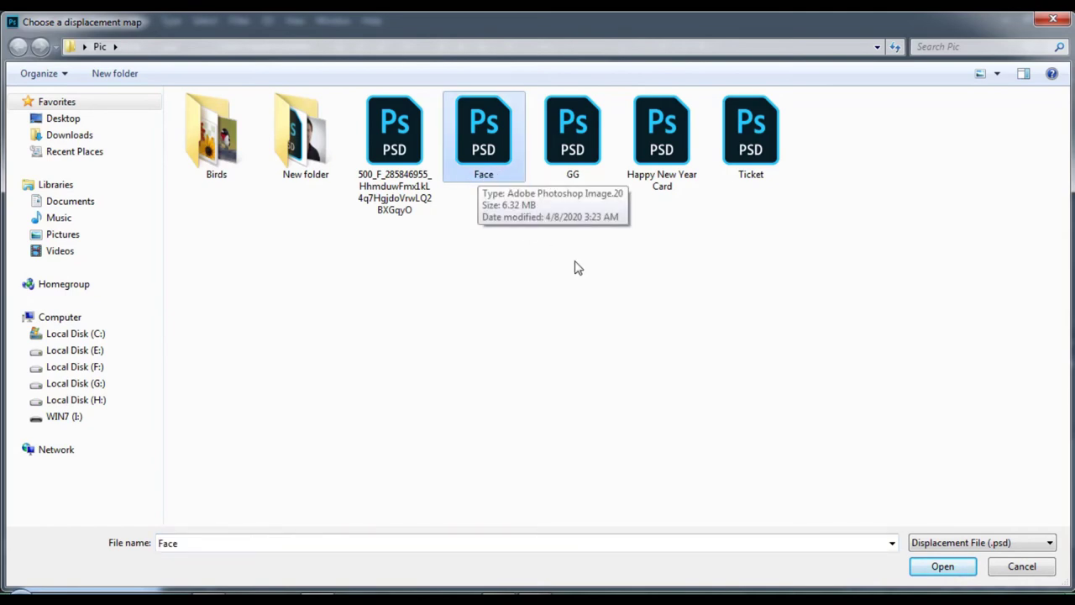
left_click(937, 569)
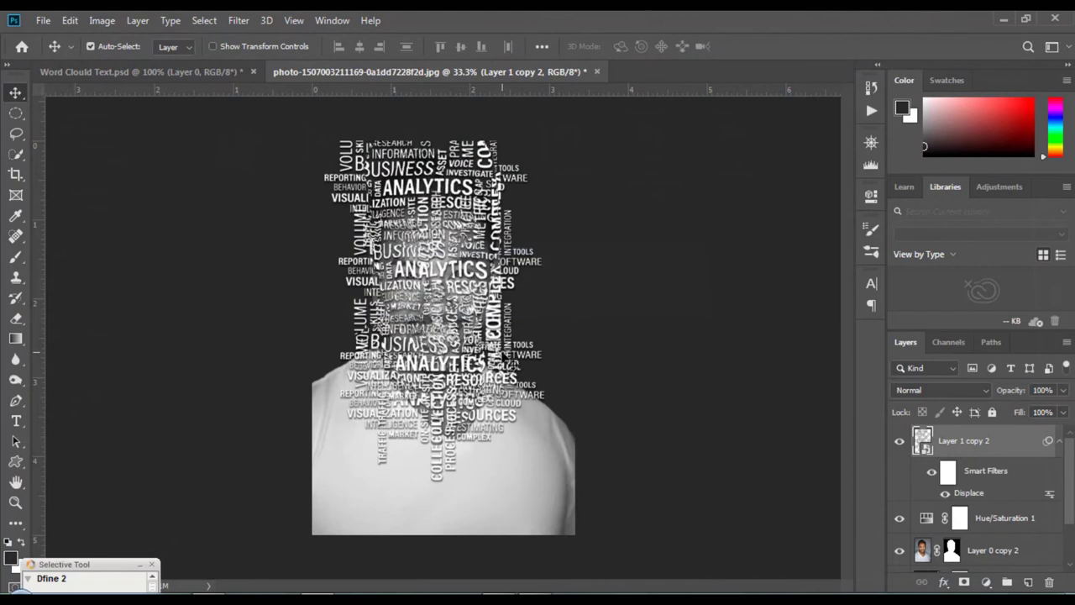
Step: Zoom in and recentre on the portrait, then hide Layer 1 copy 2
key("ctrl+plus")
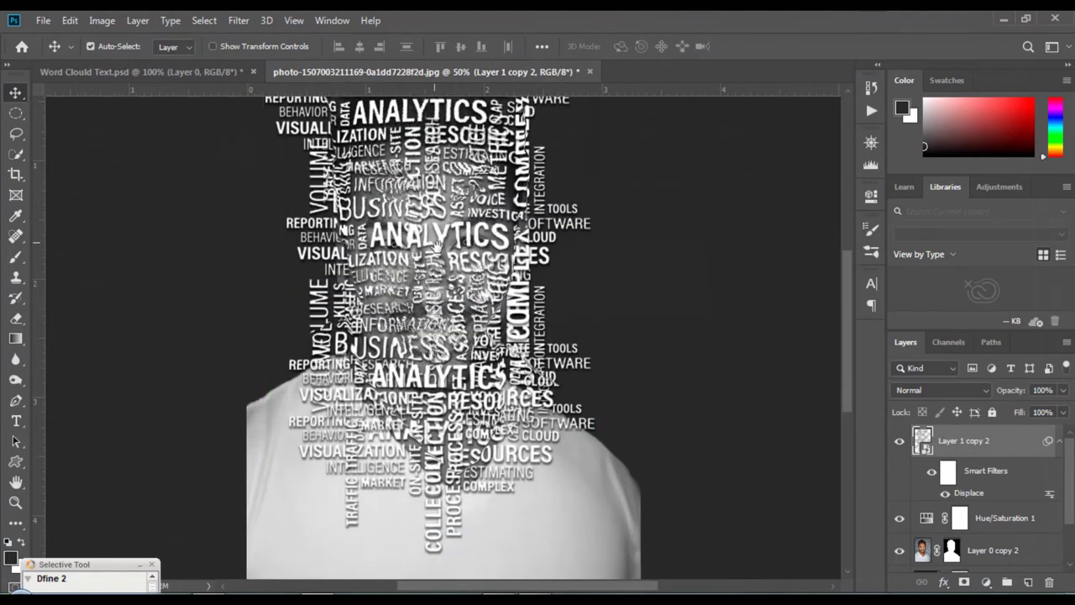
left_click_drag(437, 244, 473, 277)
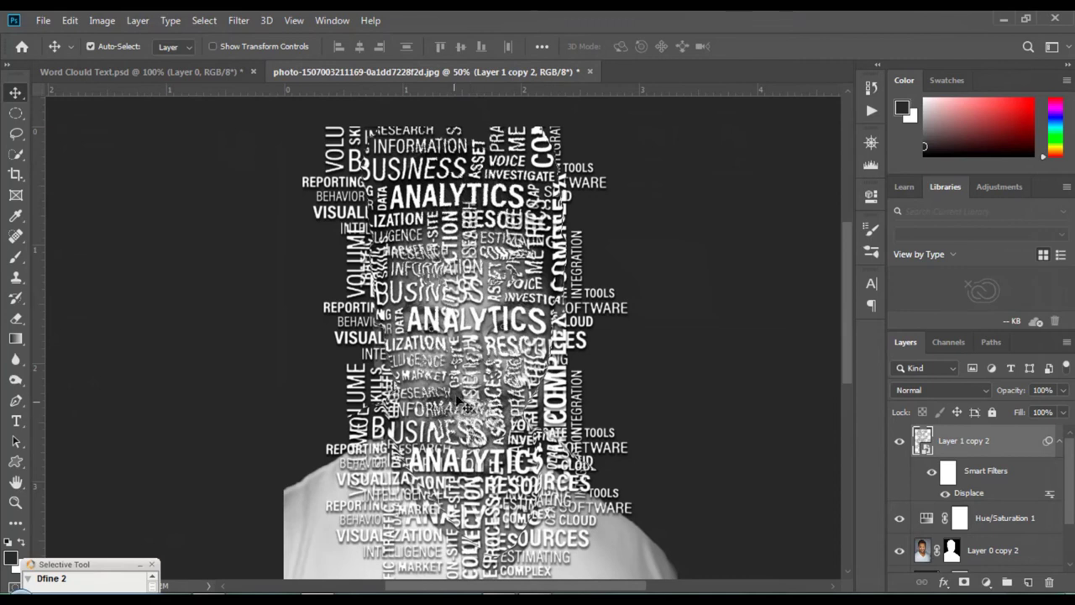
left_click_drag(494, 342, 480, 292)
left_click_drag(1071, 457, 1071, 465)
scroll(1071, 465, "down", 1)
scroll(1073, 465, "up", 1)
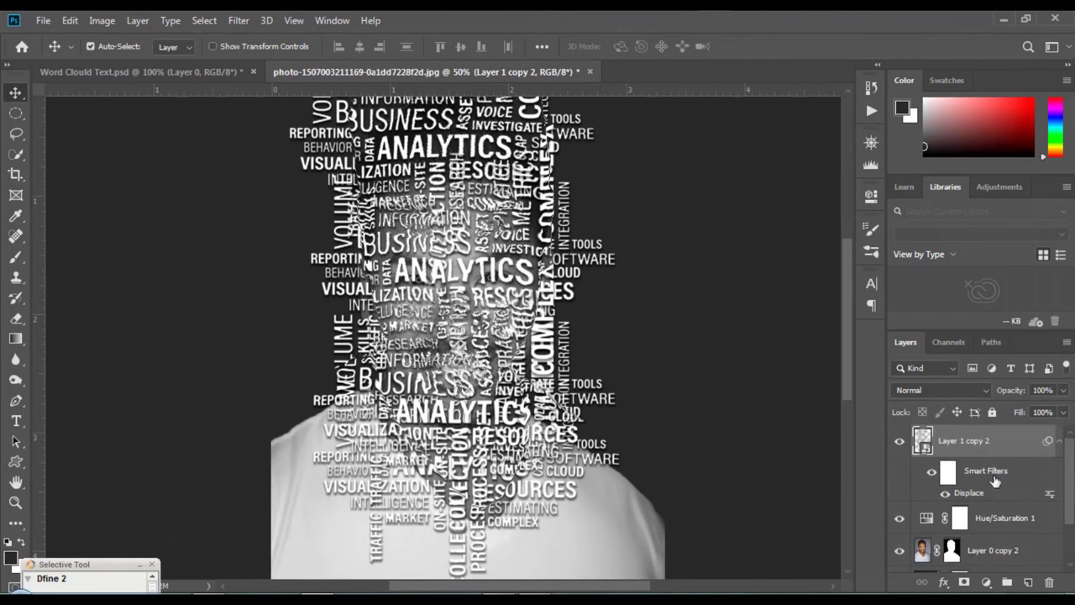
left_click(900, 442)
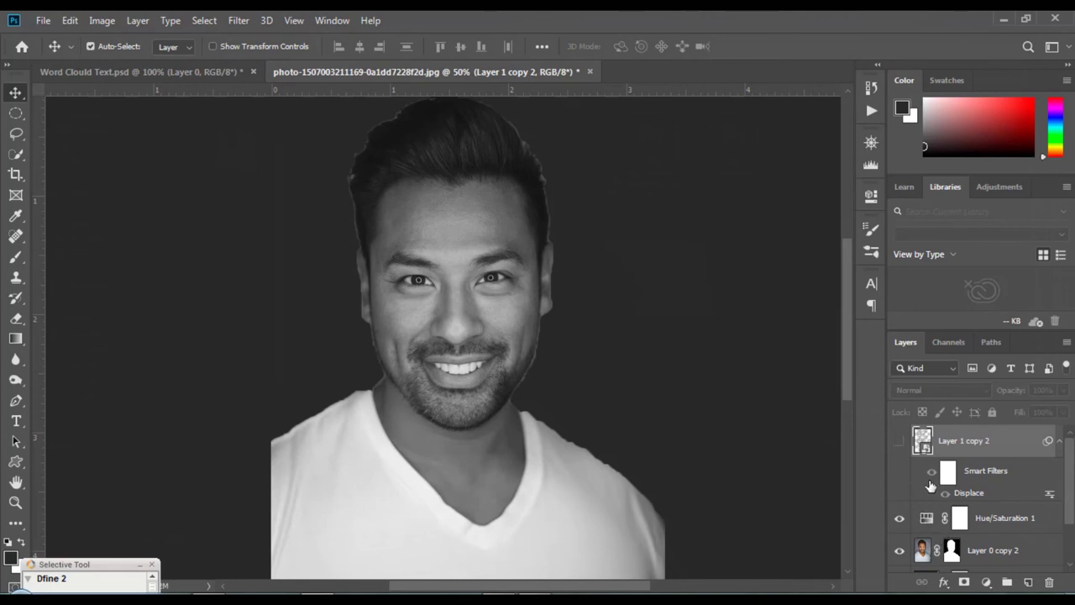
Step: Delete Layer 0 copy 2's mask, applying it to the layer first
left_click_drag(1074, 477, 1074, 485)
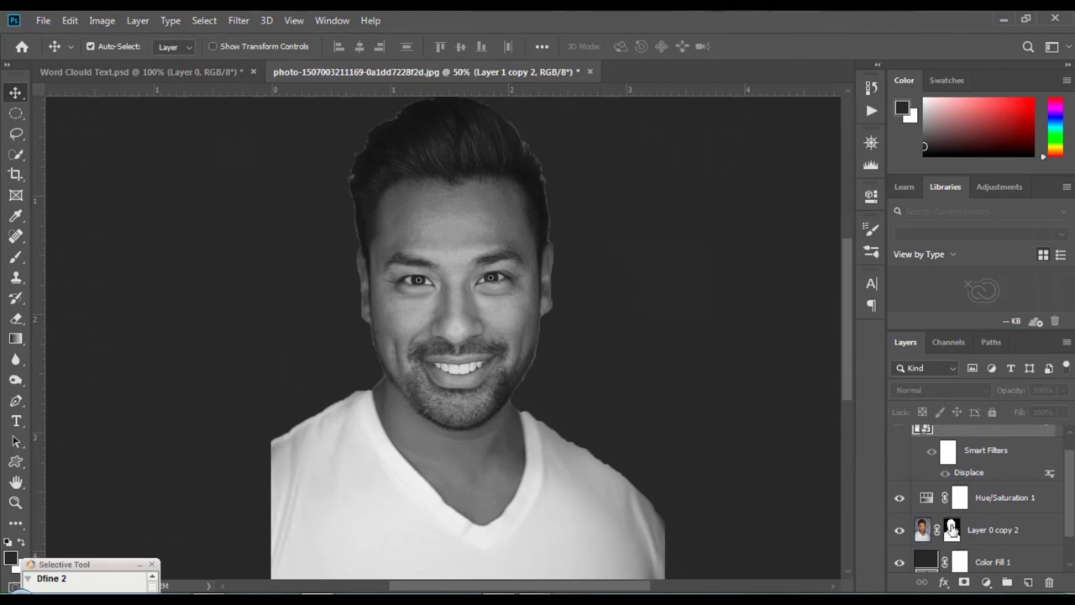
left_click_drag(952, 528, 1051, 584)
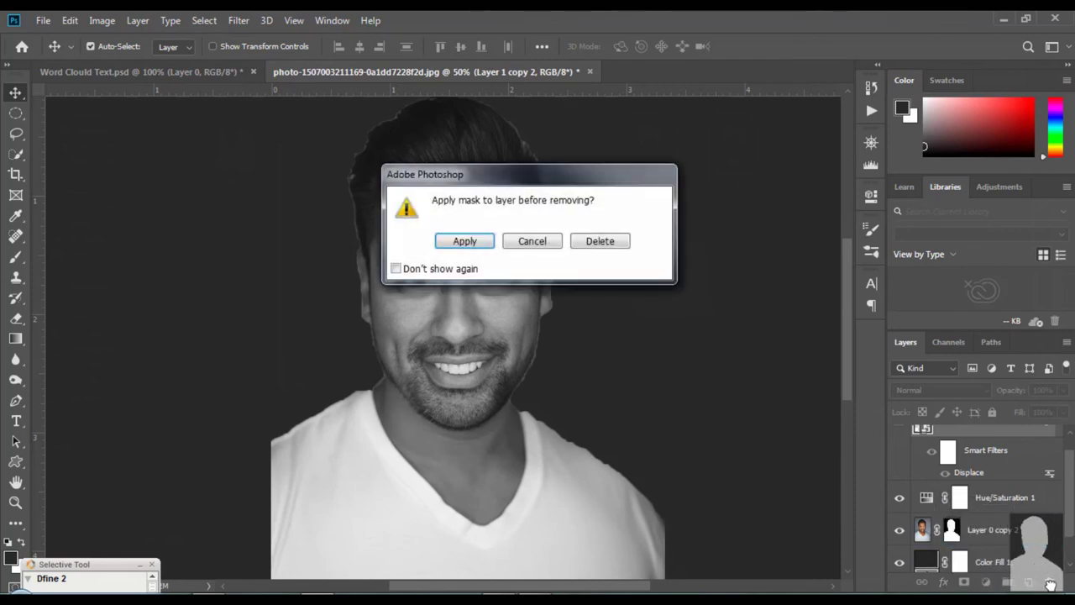
left_click(463, 242)
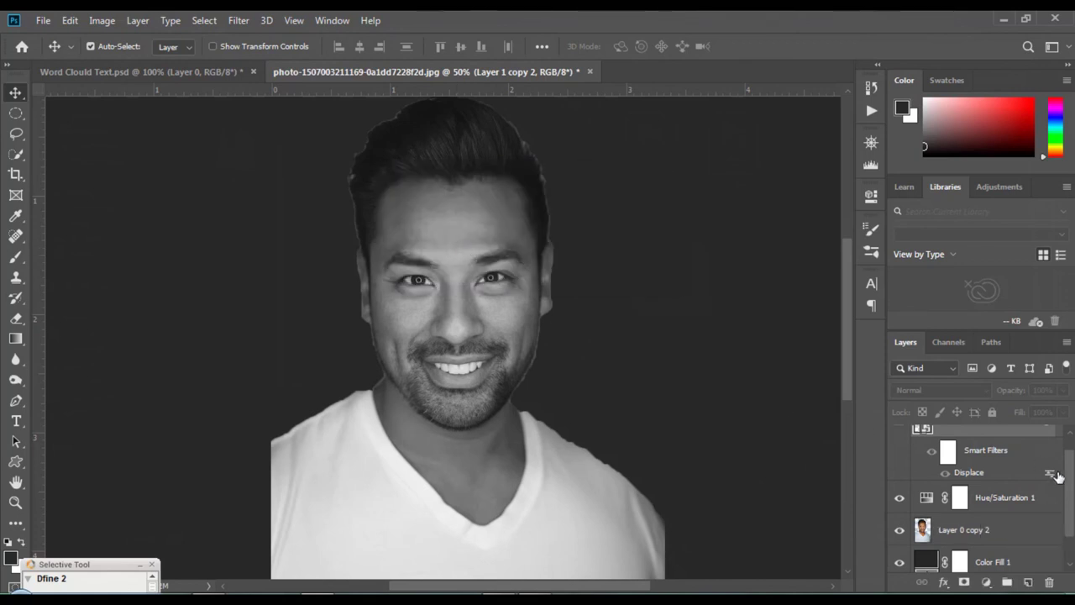
left_click_drag(1072, 474, 1073, 468)
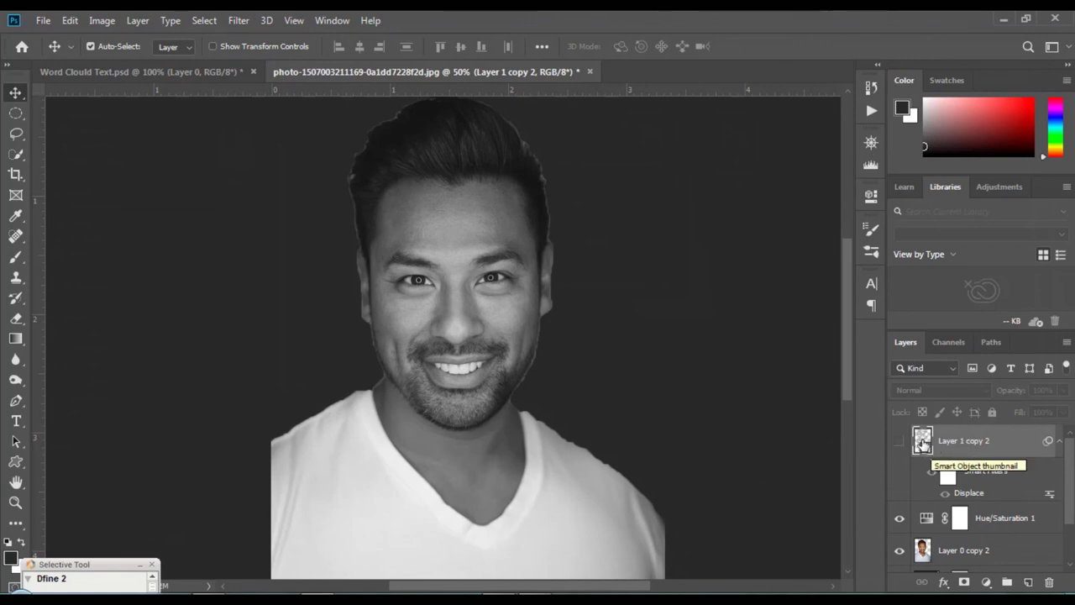
Step: Load Layer 1 copy 2's letters as a selection and use it to mask Layer 0 copy 2
key("ctrl")
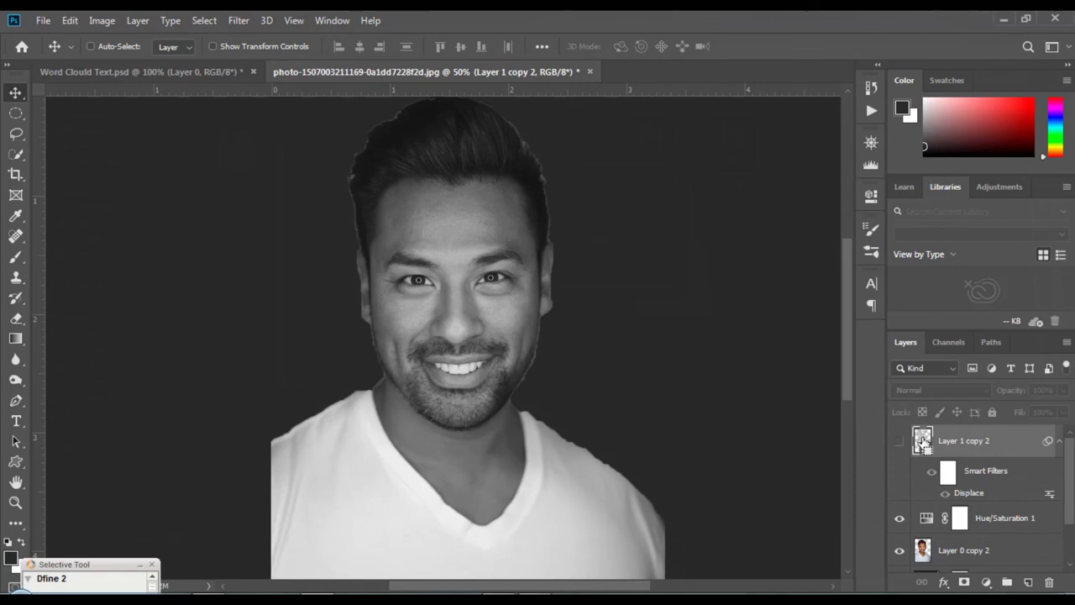
left_click(922, 440, "ctrl")
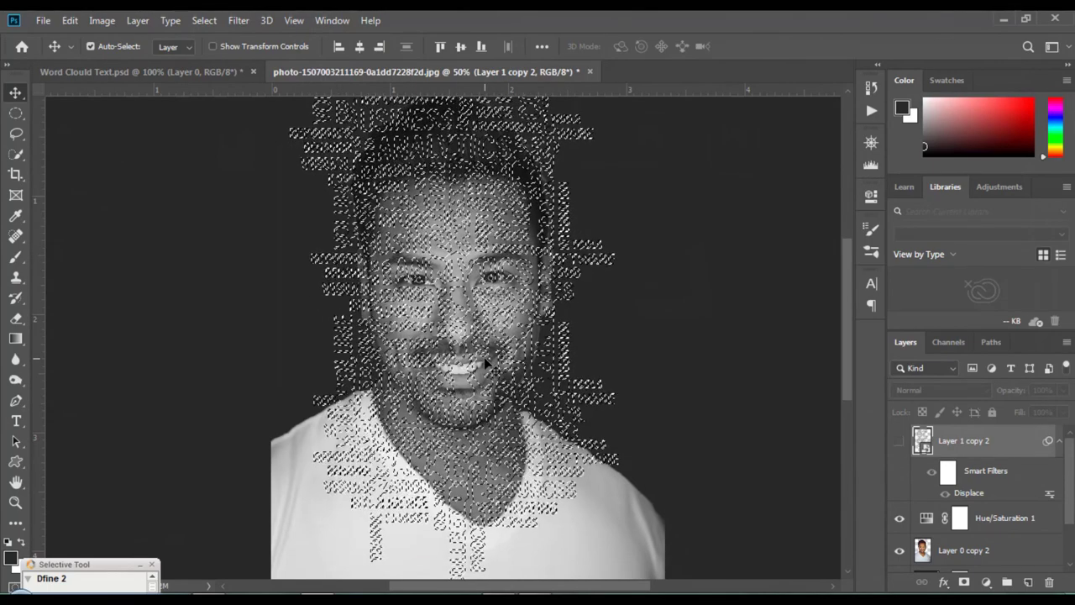
left_click_drag(1073, 455, 1073, 493)
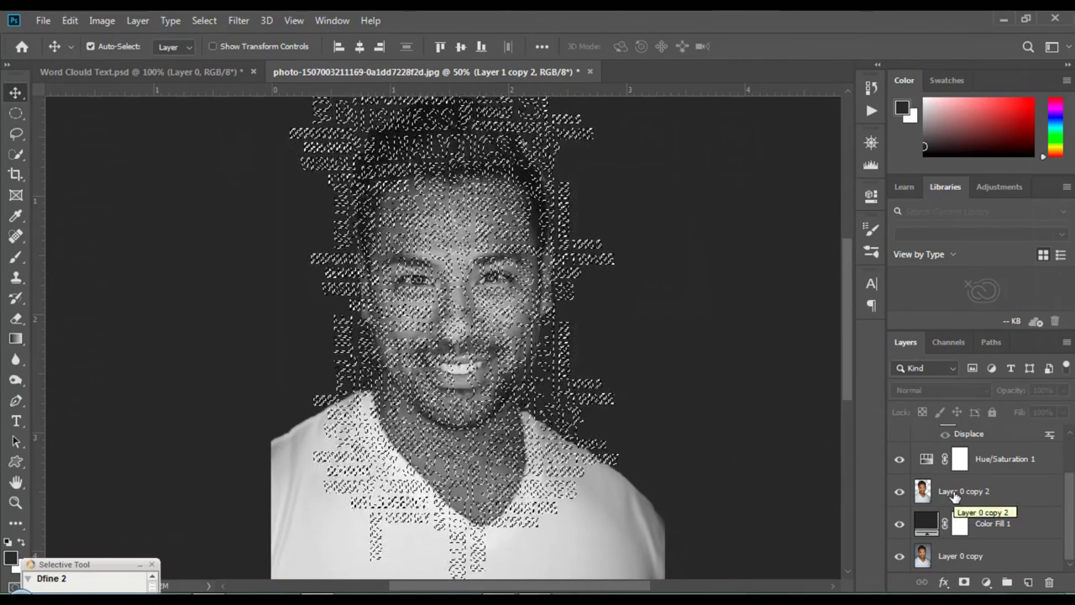
left_click(955, 497)
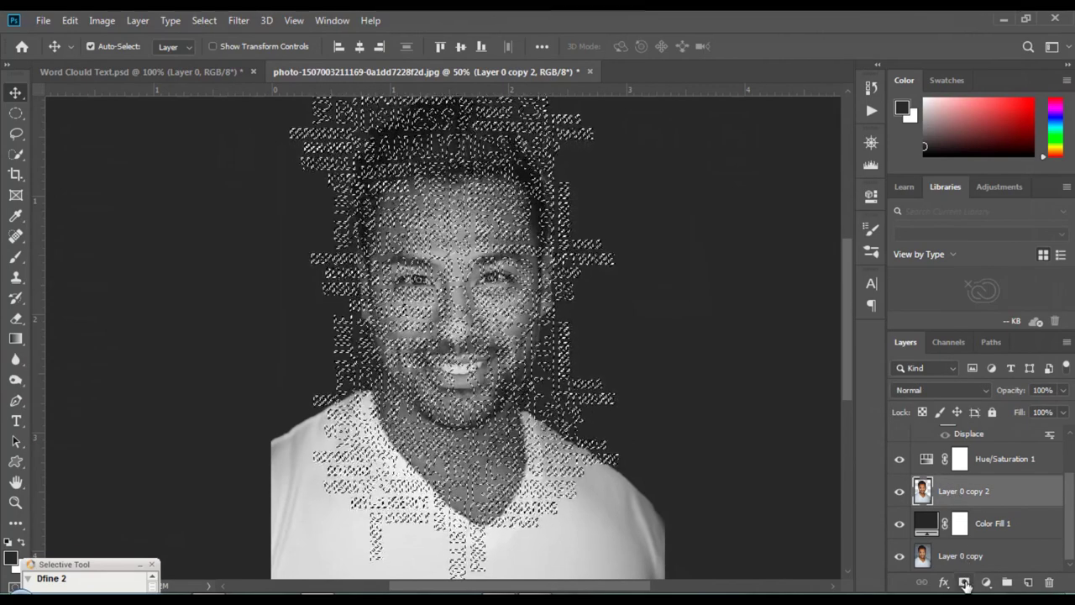
left_click(965, 582)
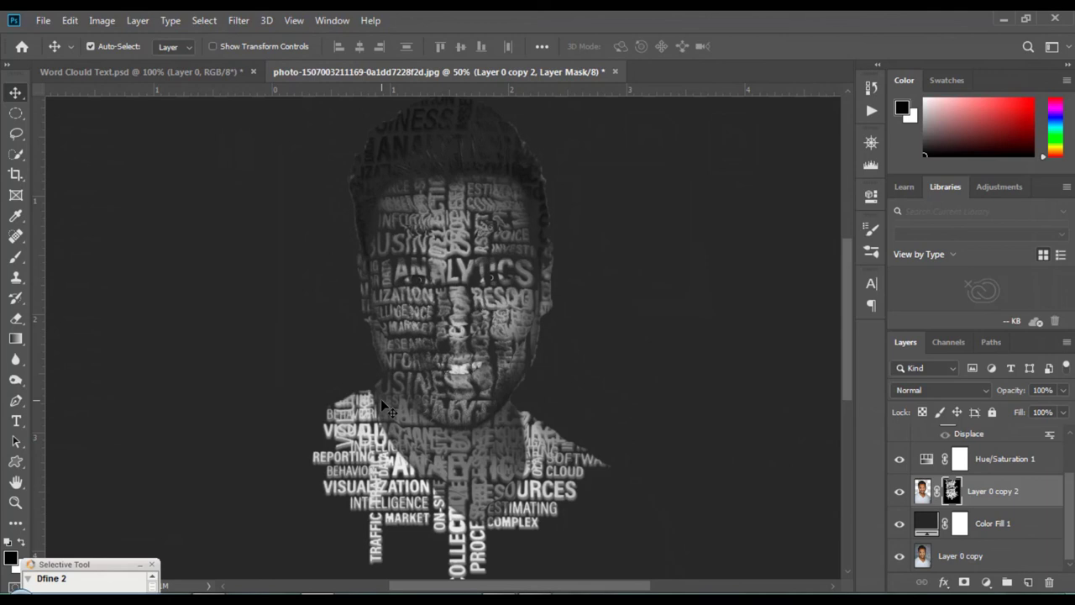
scroll(979, 504, "up", 1)
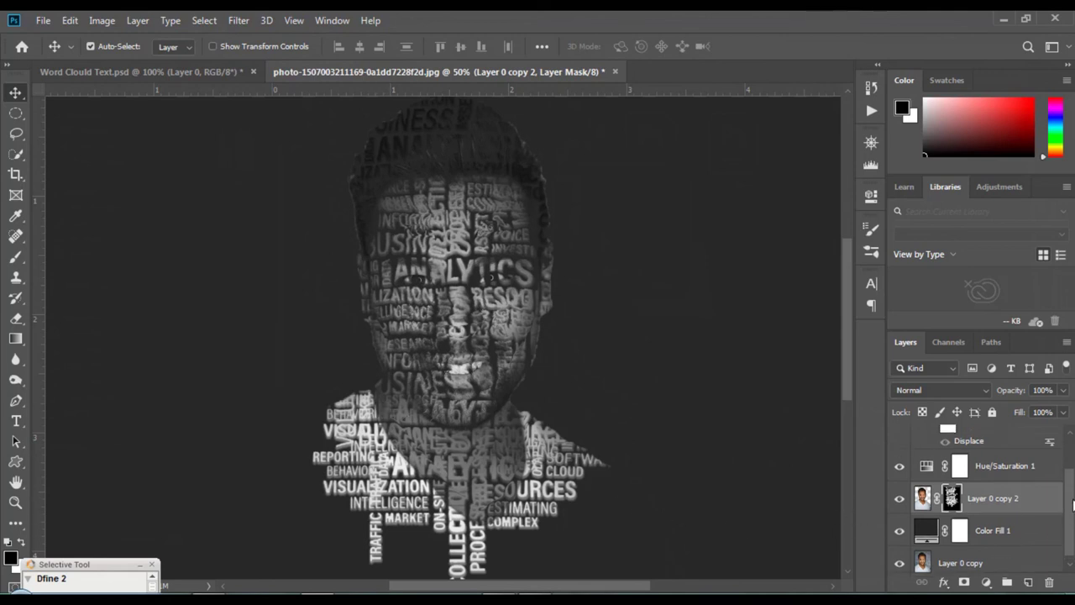
Step: Set Hue/Saturation 1's saturation to -50 and close its Properties panel
left_click(928, 478)
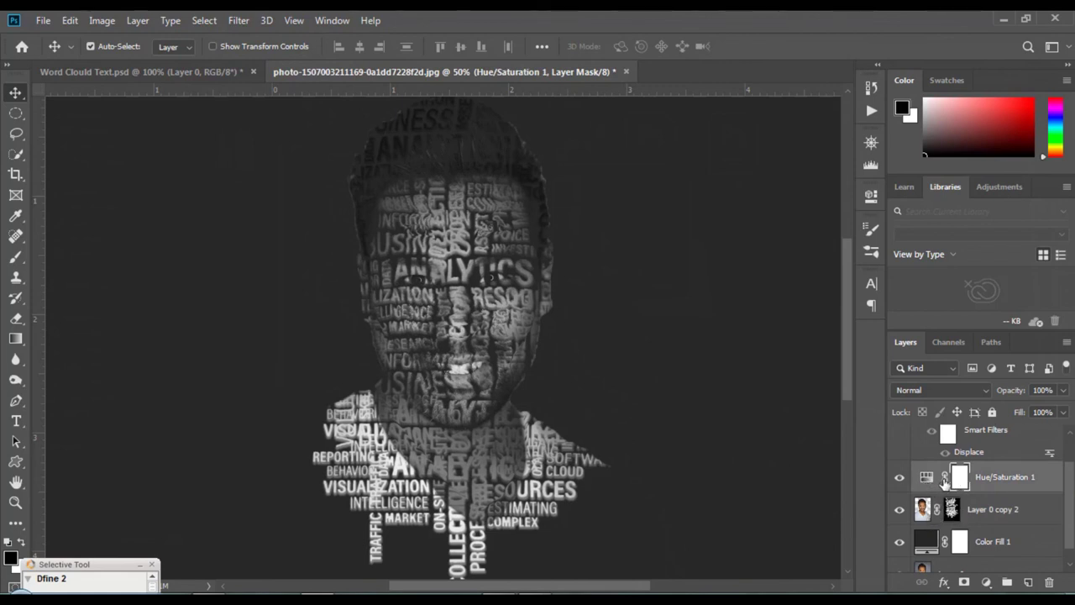
double_click(927, 479)
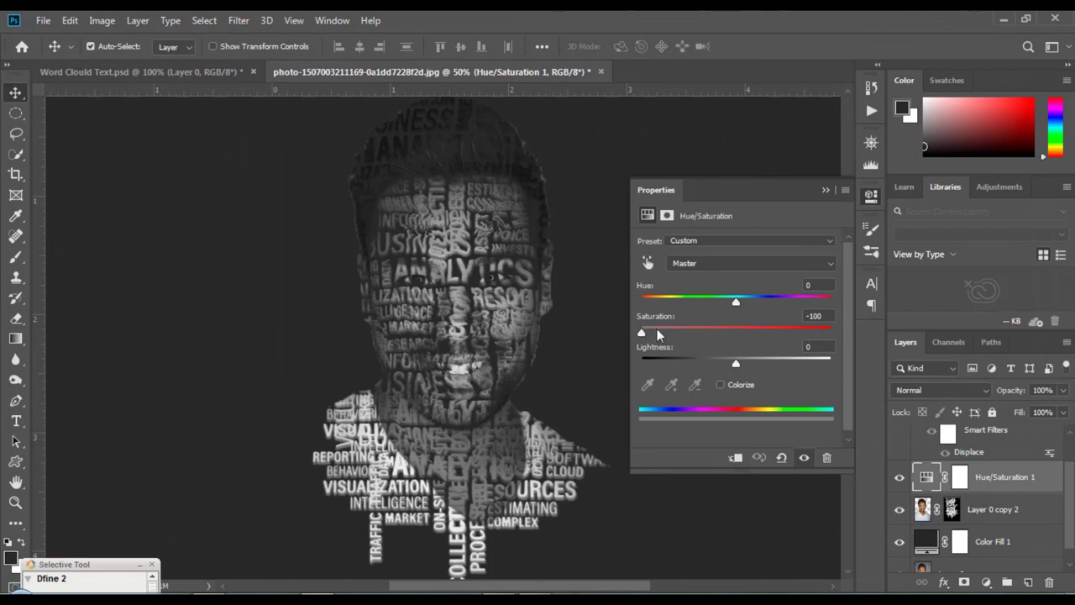
left_click_drag(642, 334, 689, 338)
left_click(825, 191)
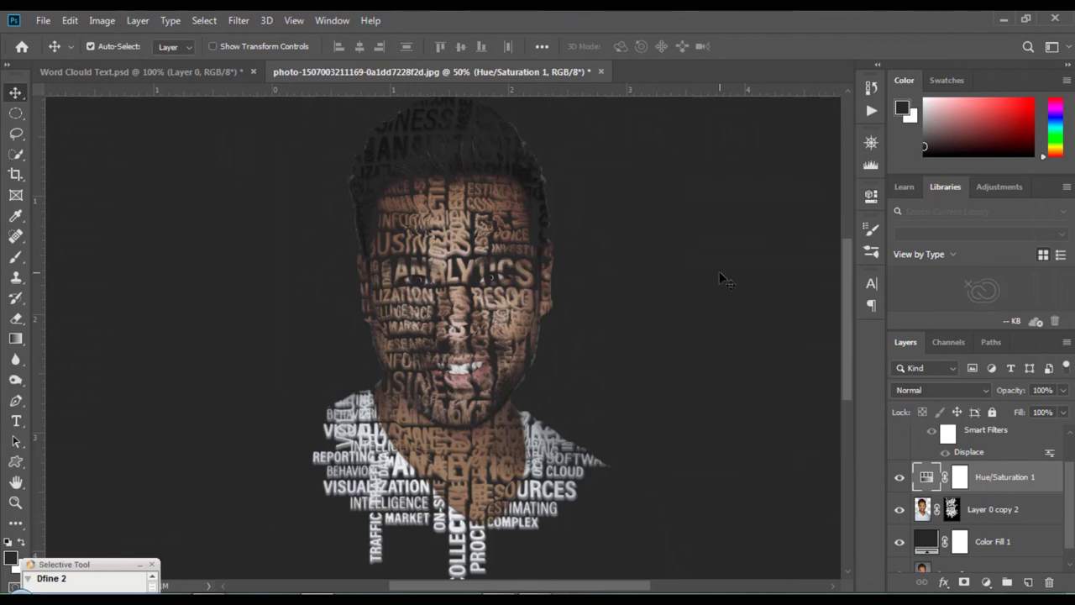